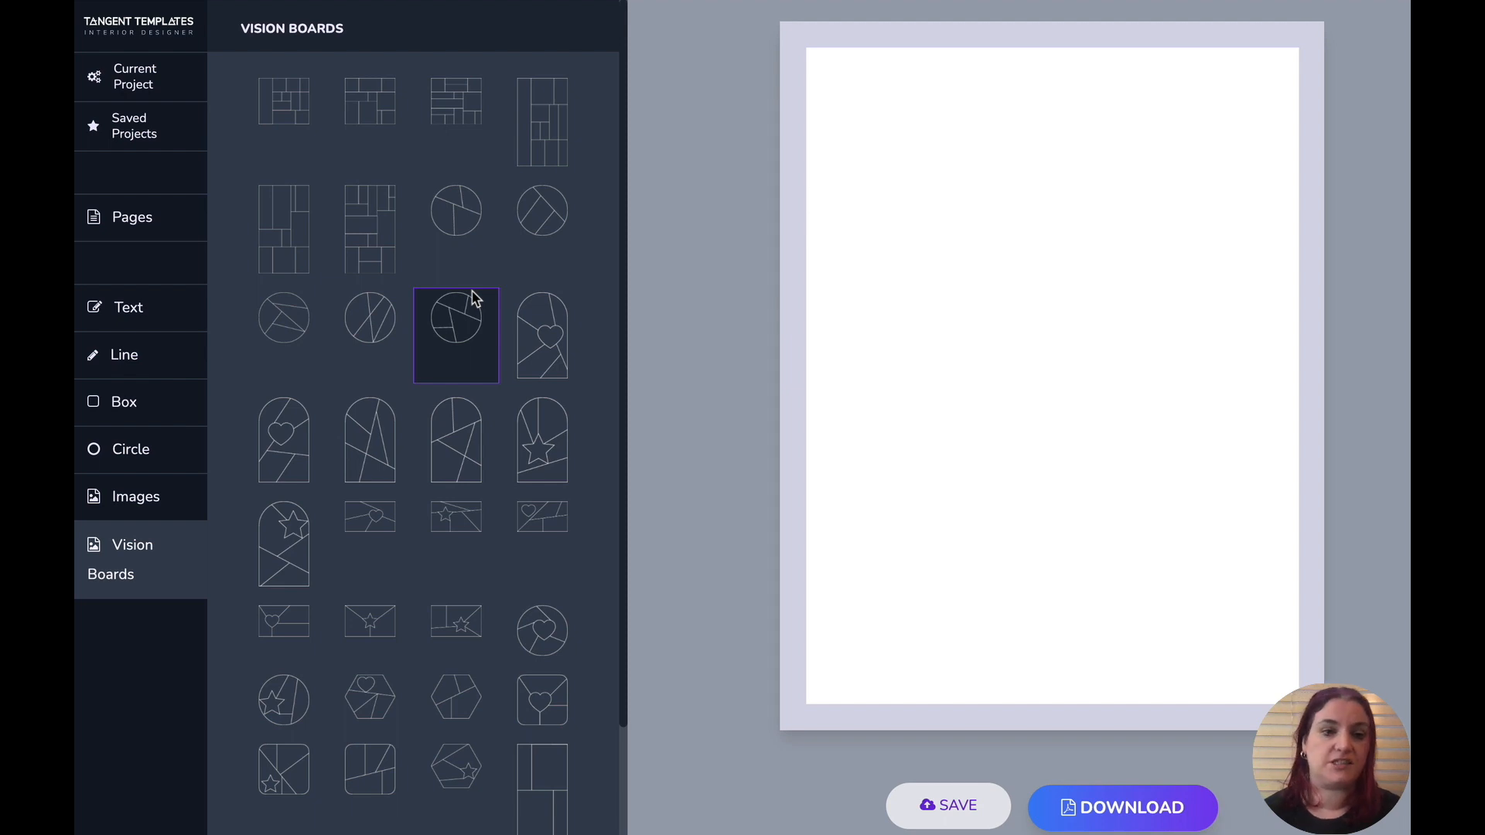
- Add a tall rectangular grid vision board to the page and resize it to about 5.35 x 9.37 inches
click(318, 210)
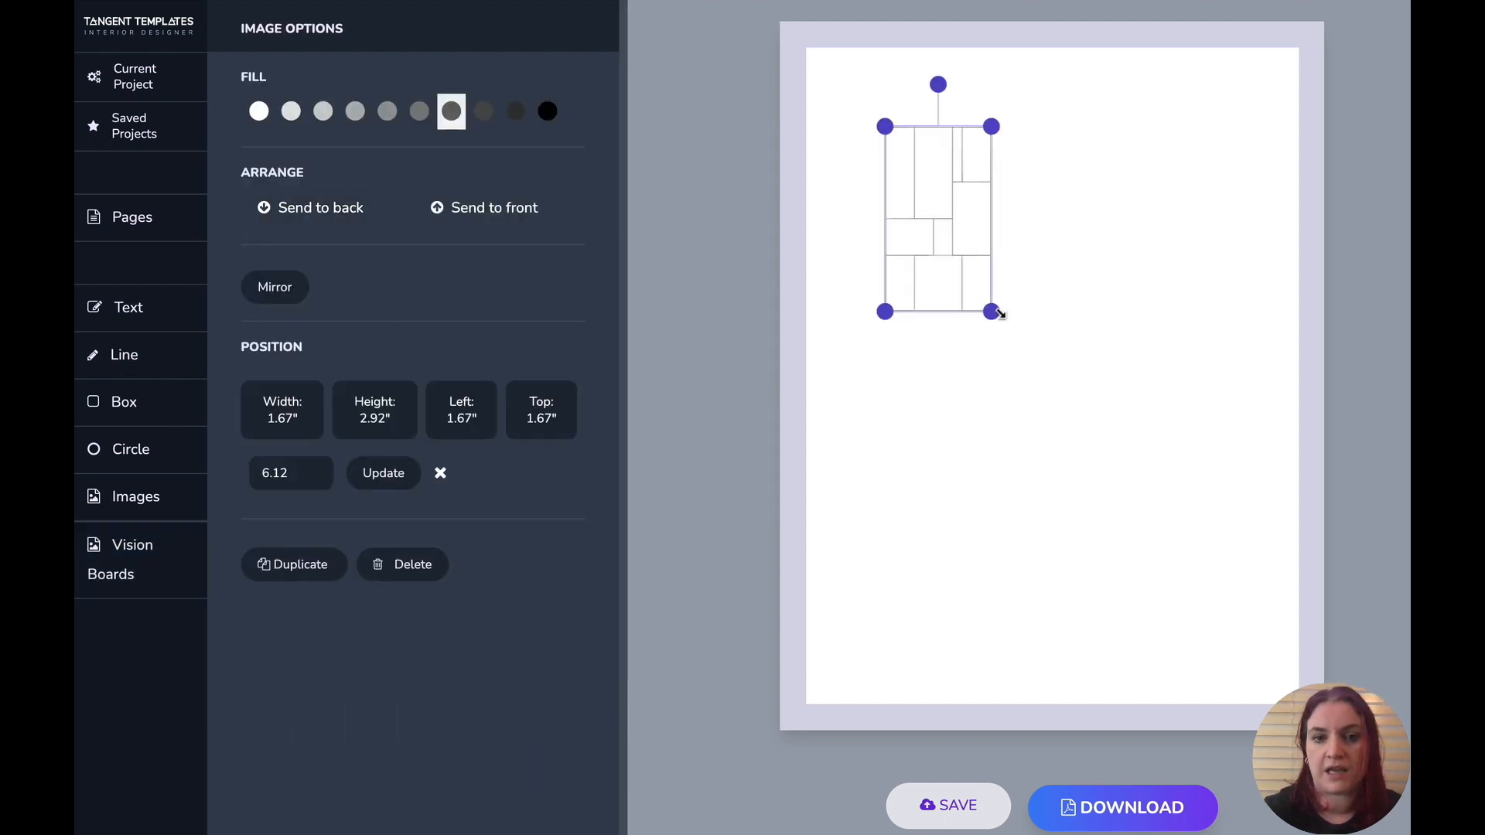
drag(992, 311, 1233, 624)
mouse_move(1124, 451)
mouse_down()
mouse_move(1128, 429)
mouse_move(1138, 442)
mouse_up()
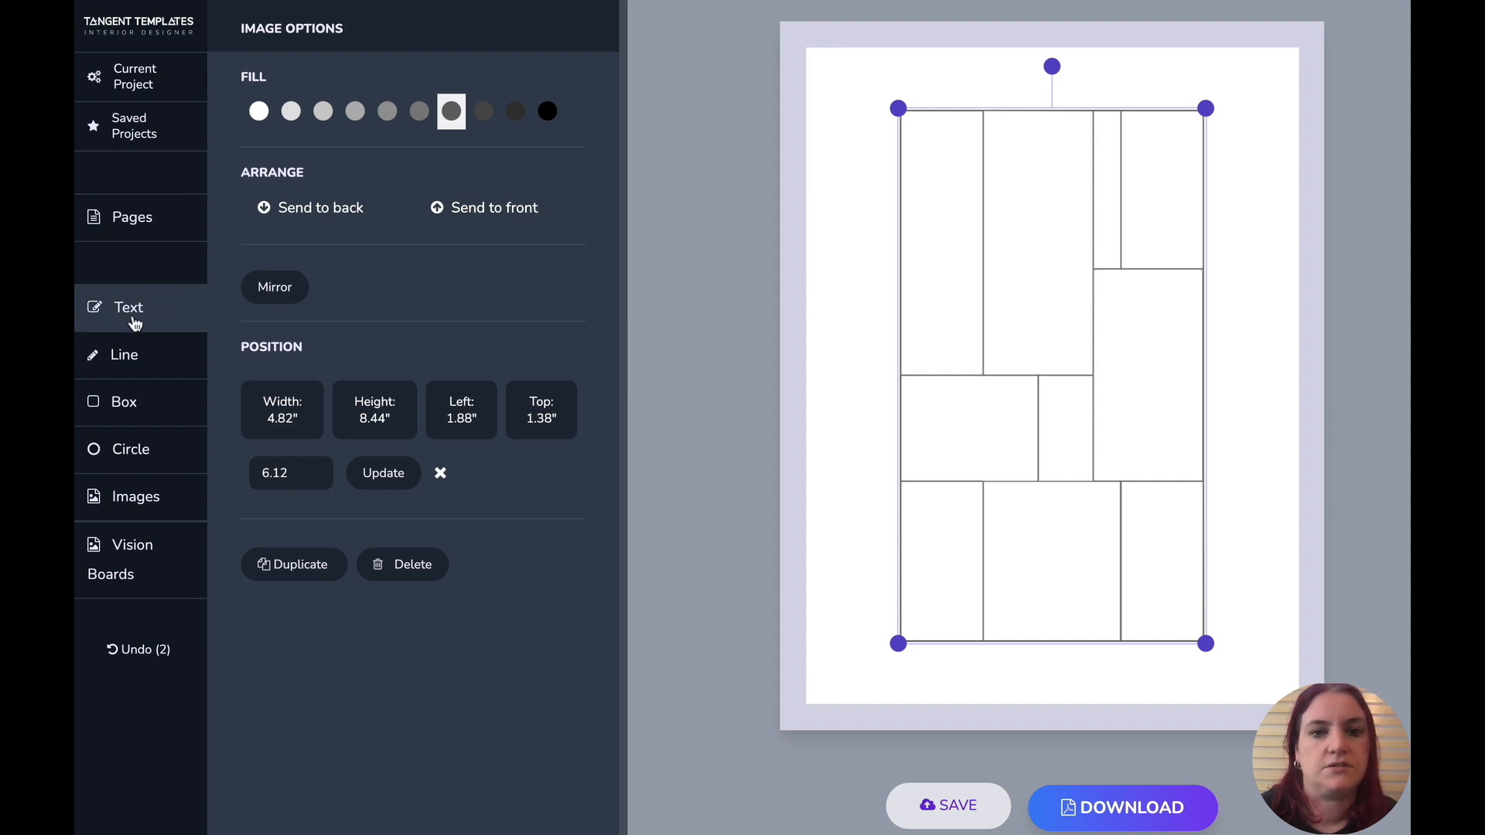
drag(898, 108, 847, 93)
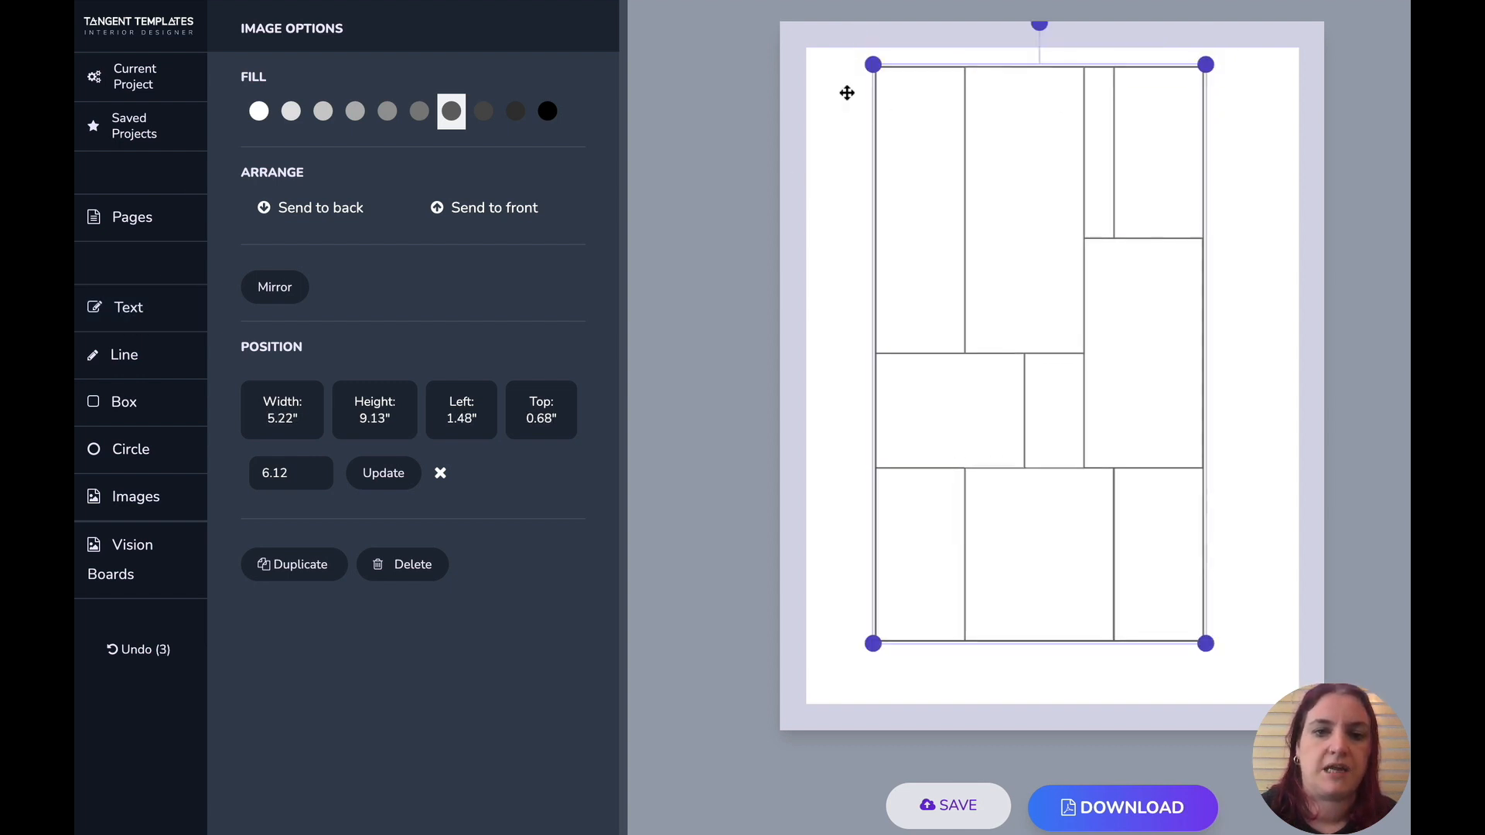
drag(1044, 315, 1031, 328)
mouse_move(1189, 671)
mouse_down()
mouse_move(1216, 703)
mouse_move(1195, 683)
mouse_up()
drag(1074, 454, 1102, 453)
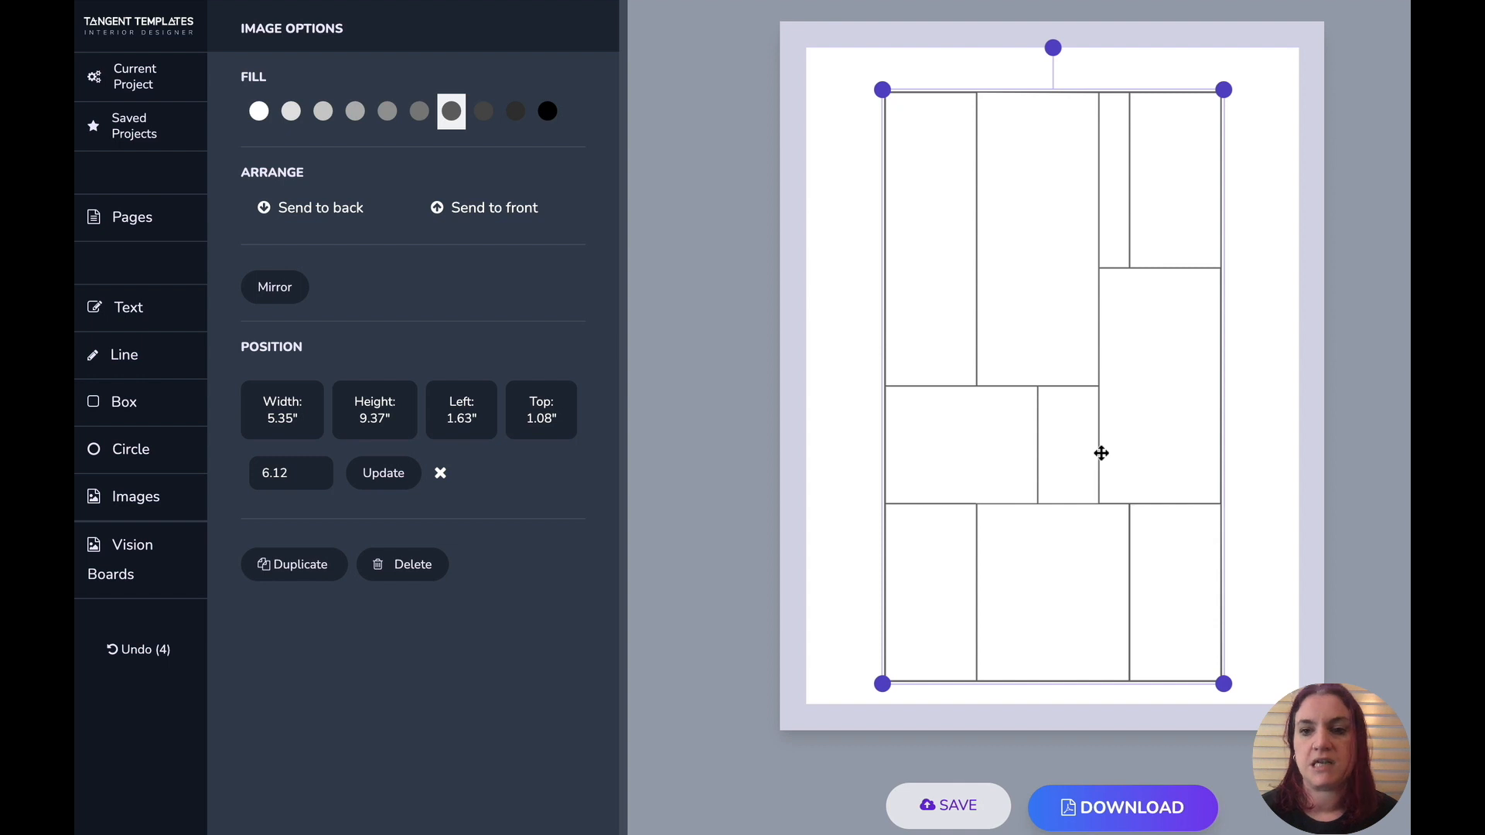
- Start a new project with an 8.5 x 8.5 trim size
click(152, 40)
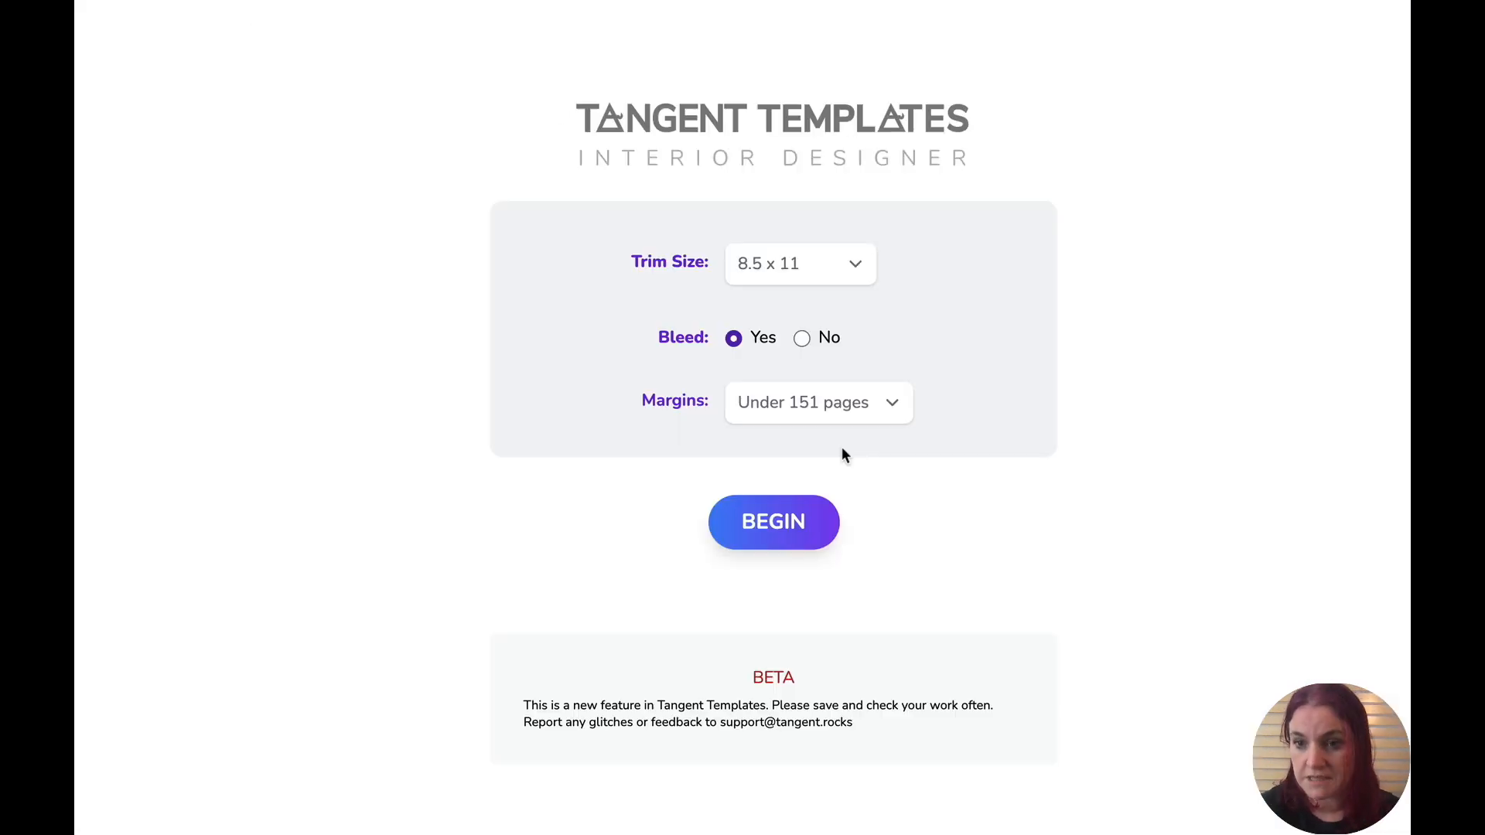
click(812, 266)
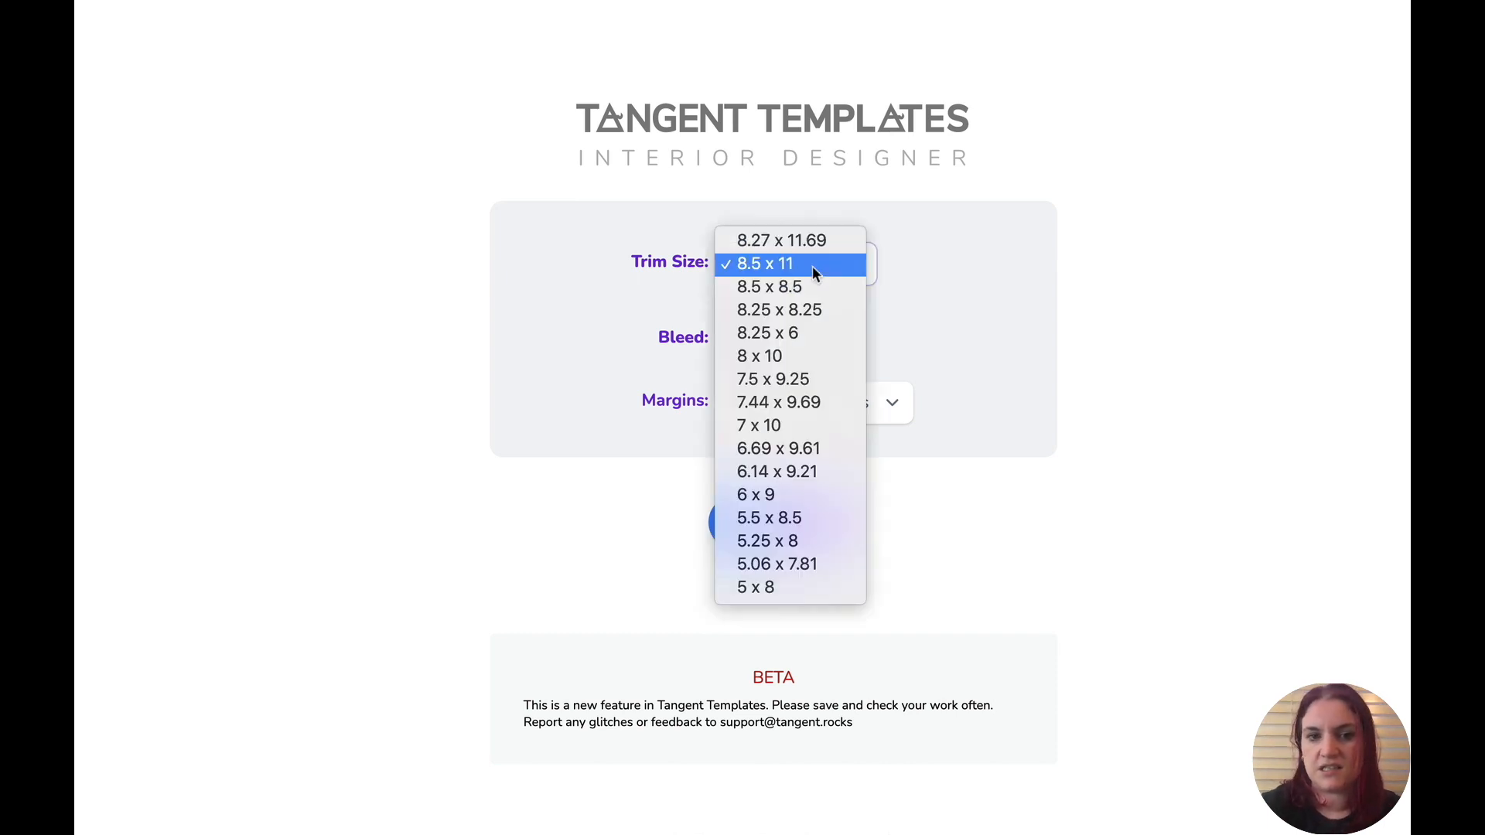
click(812, 297)
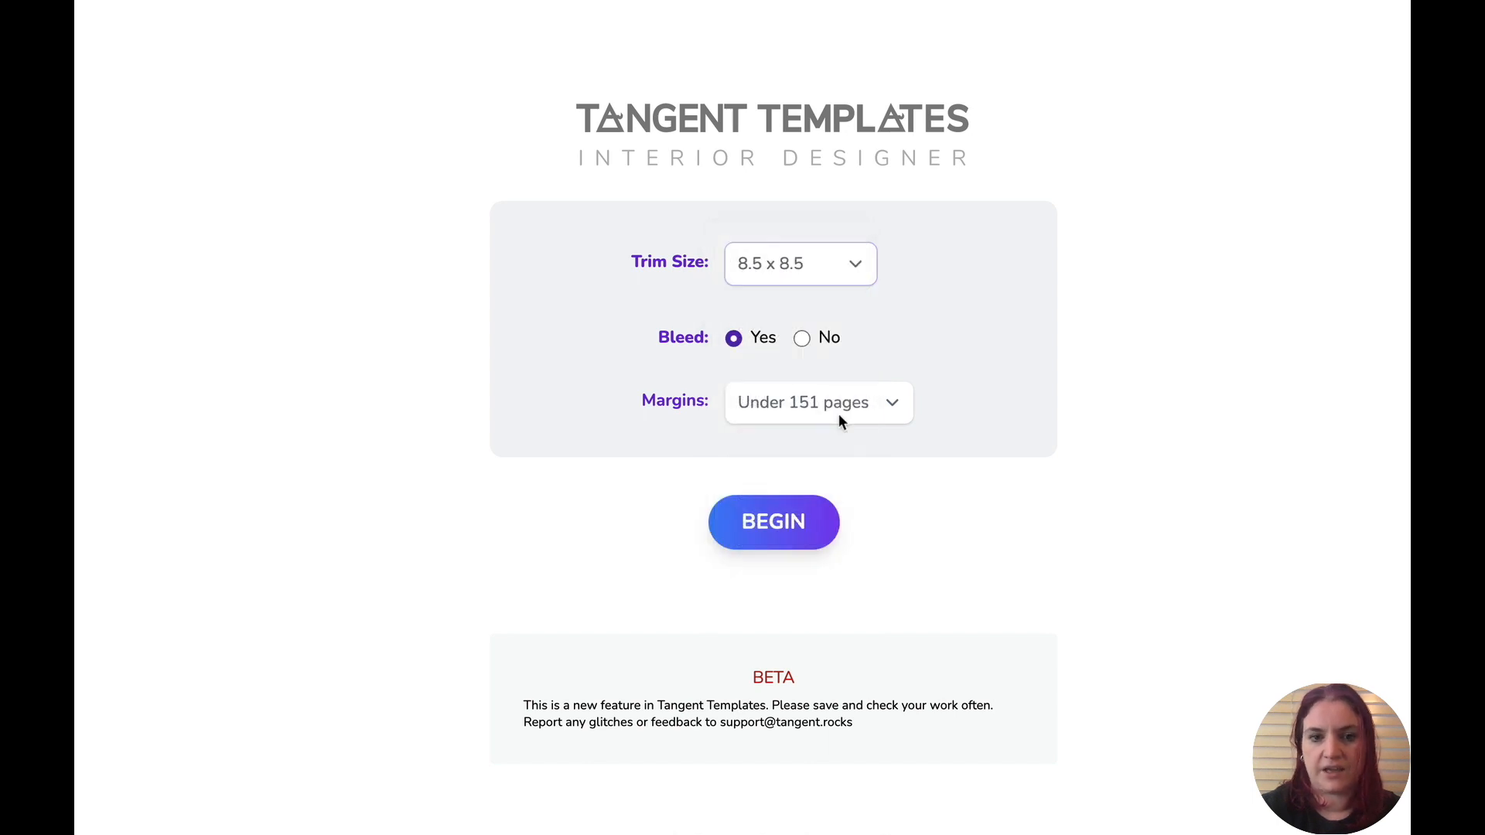
click(792, 500)
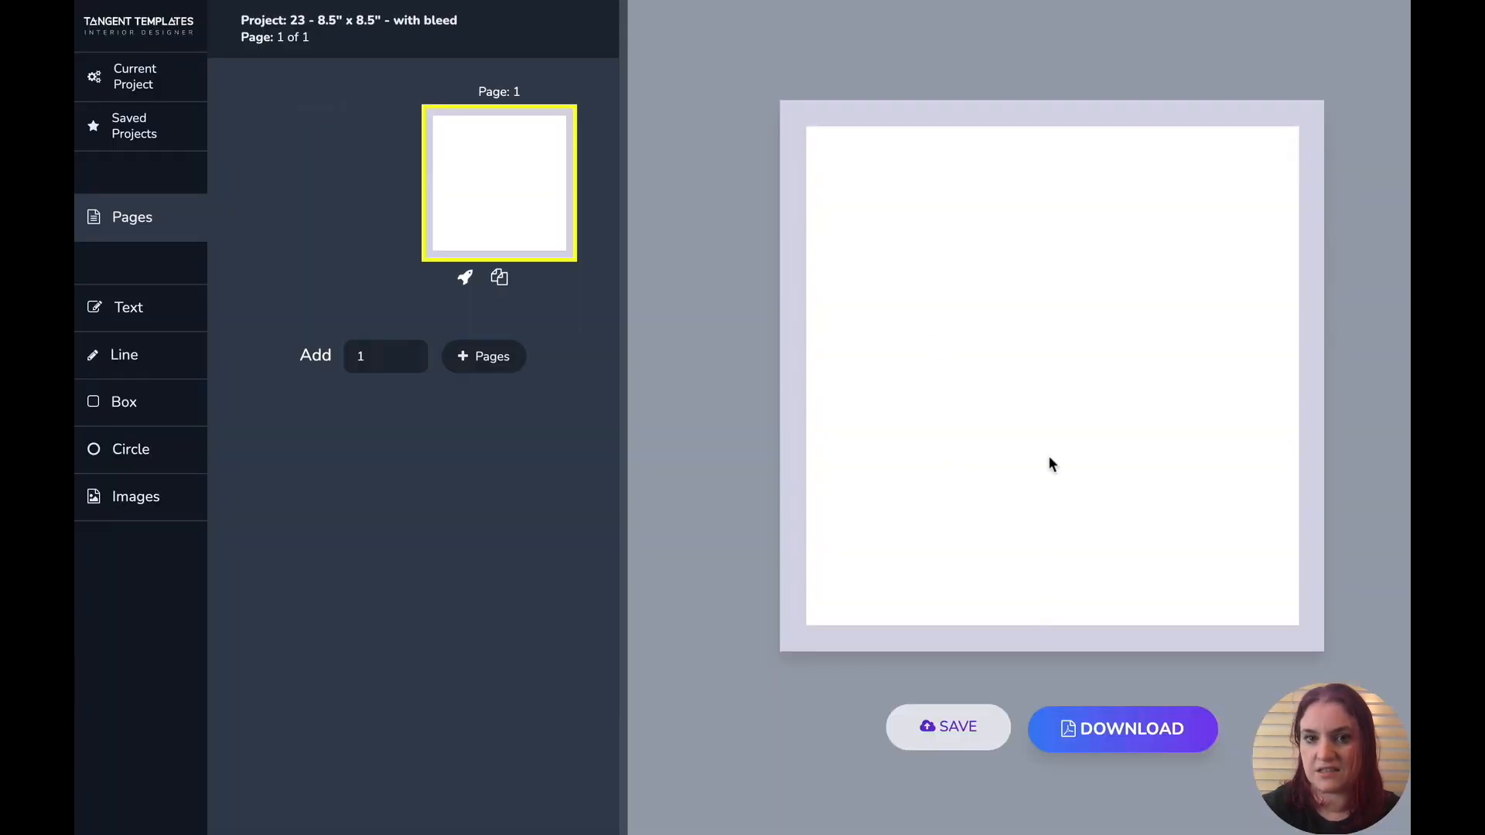
- Return to project setup and start a new project with an 8.25 x 6 trim size
click(151, 25)
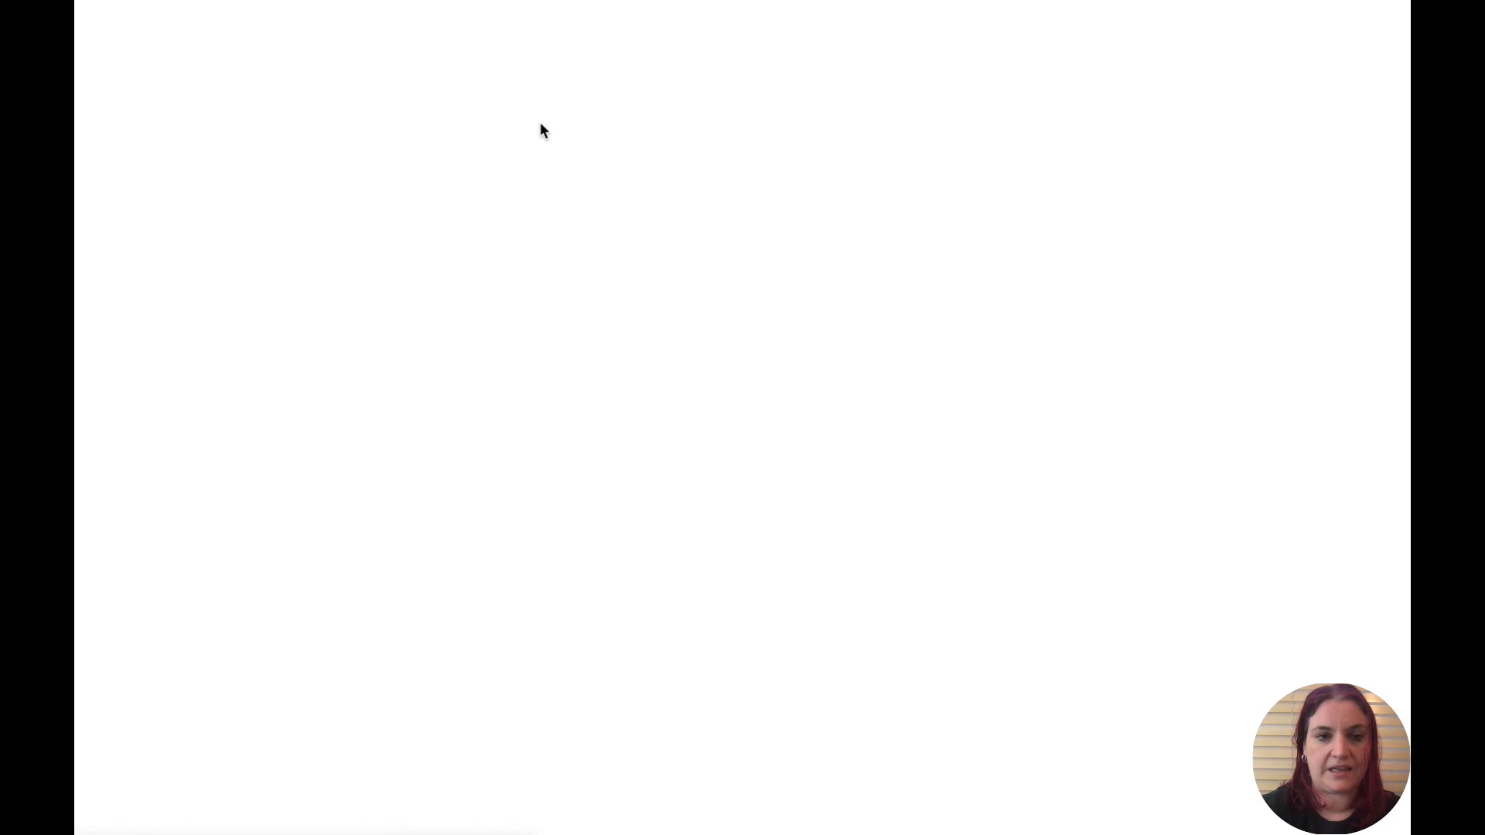
click(415, 76)
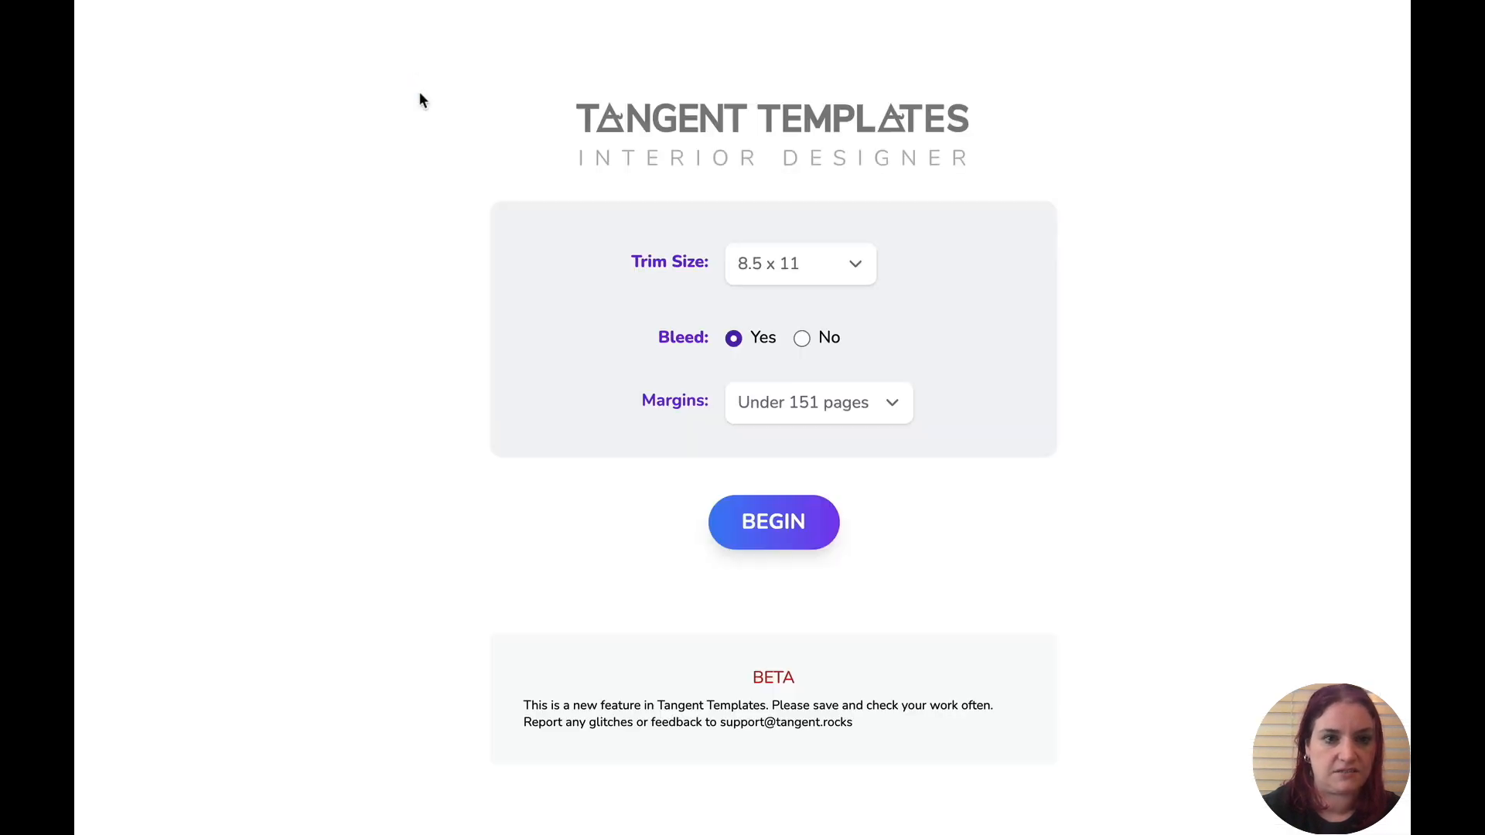
click(826, 267)
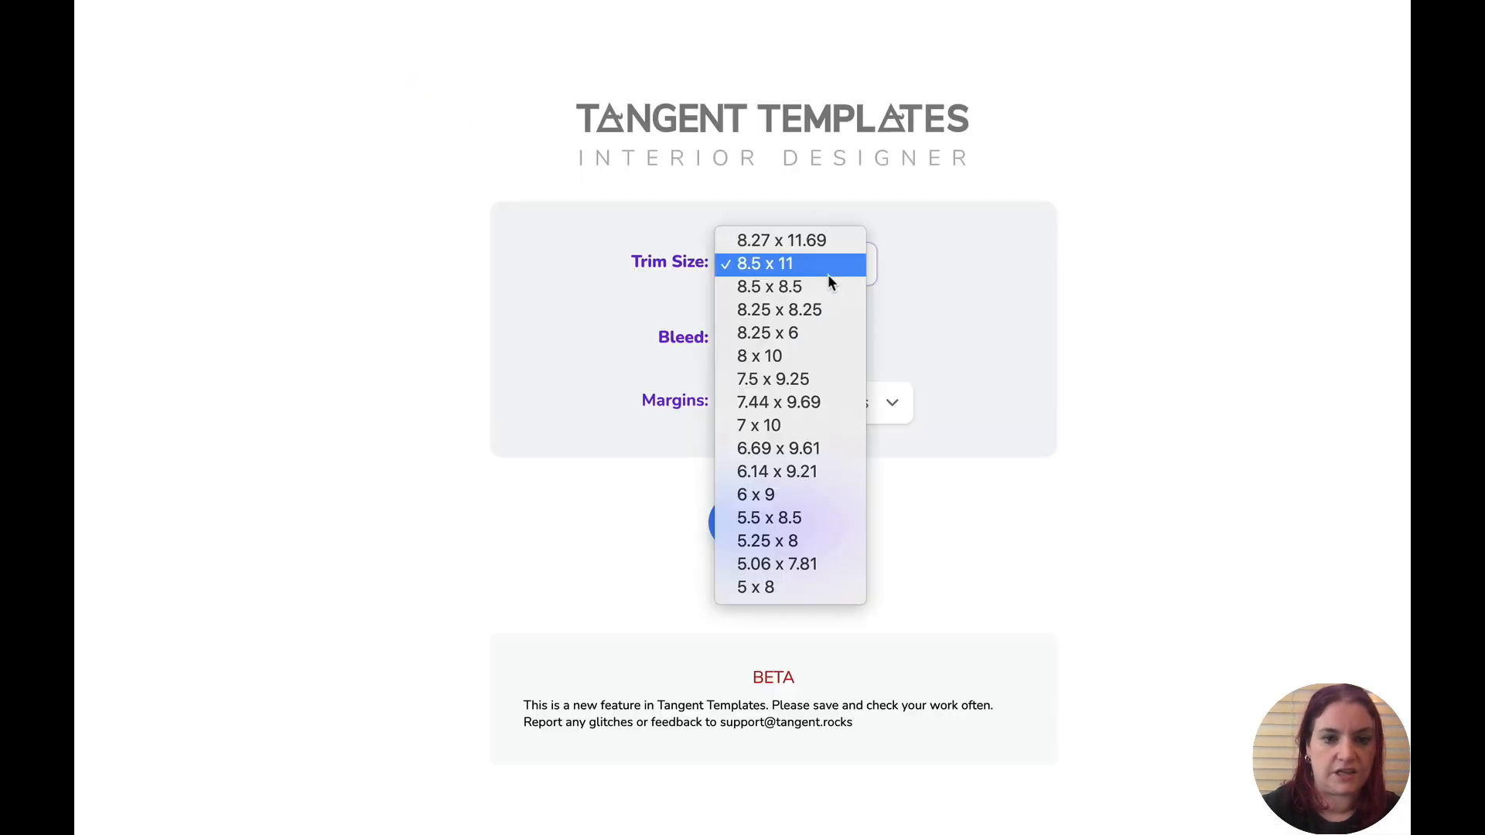
click(821, 332)
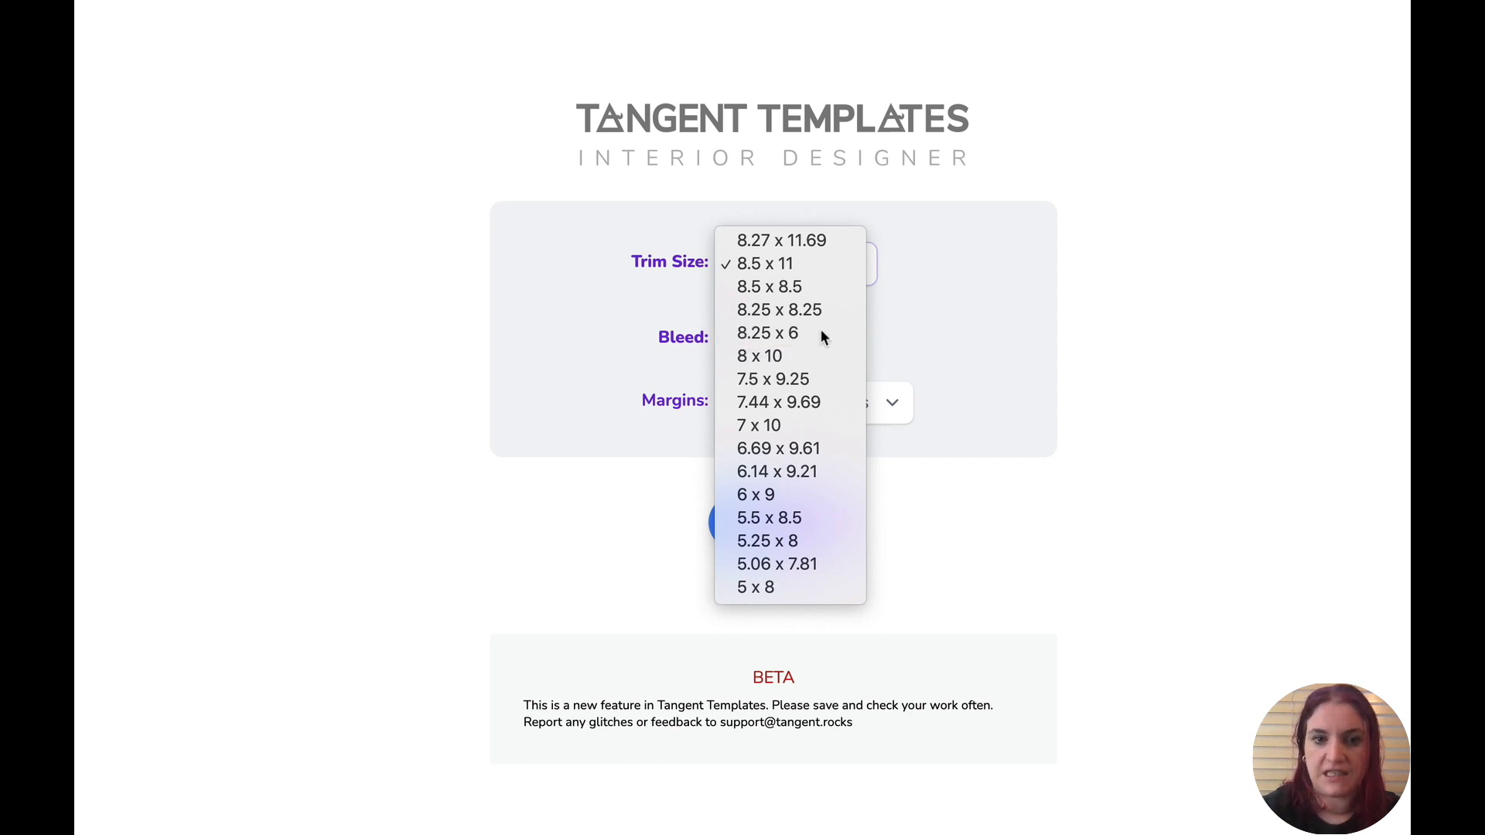
click(778, 520)
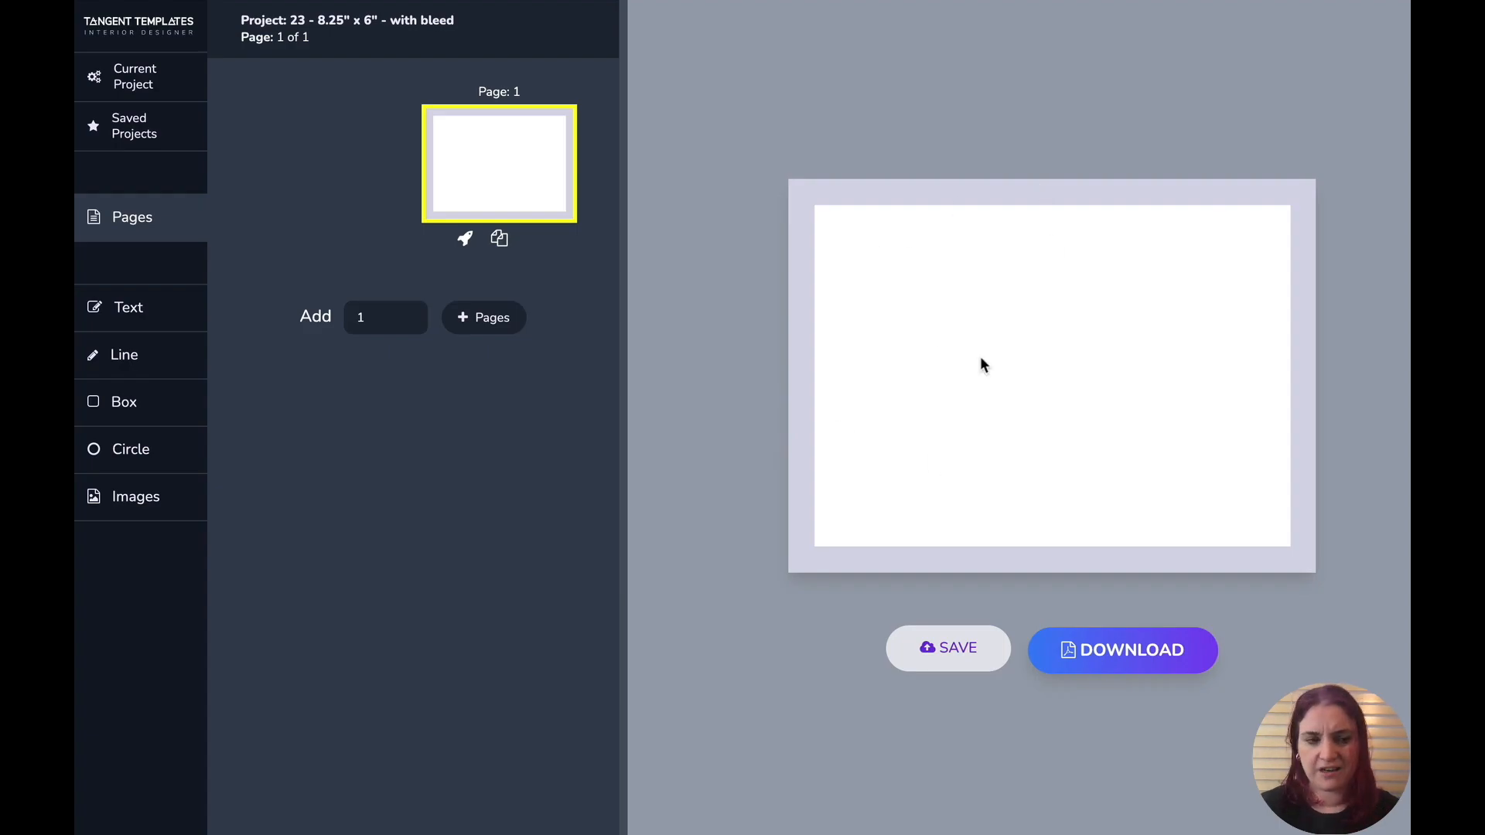
- Add a grid vision board to the 8.25 x 6 page and resize it to about 5.35 x 4.87 inches
click(140, 504)
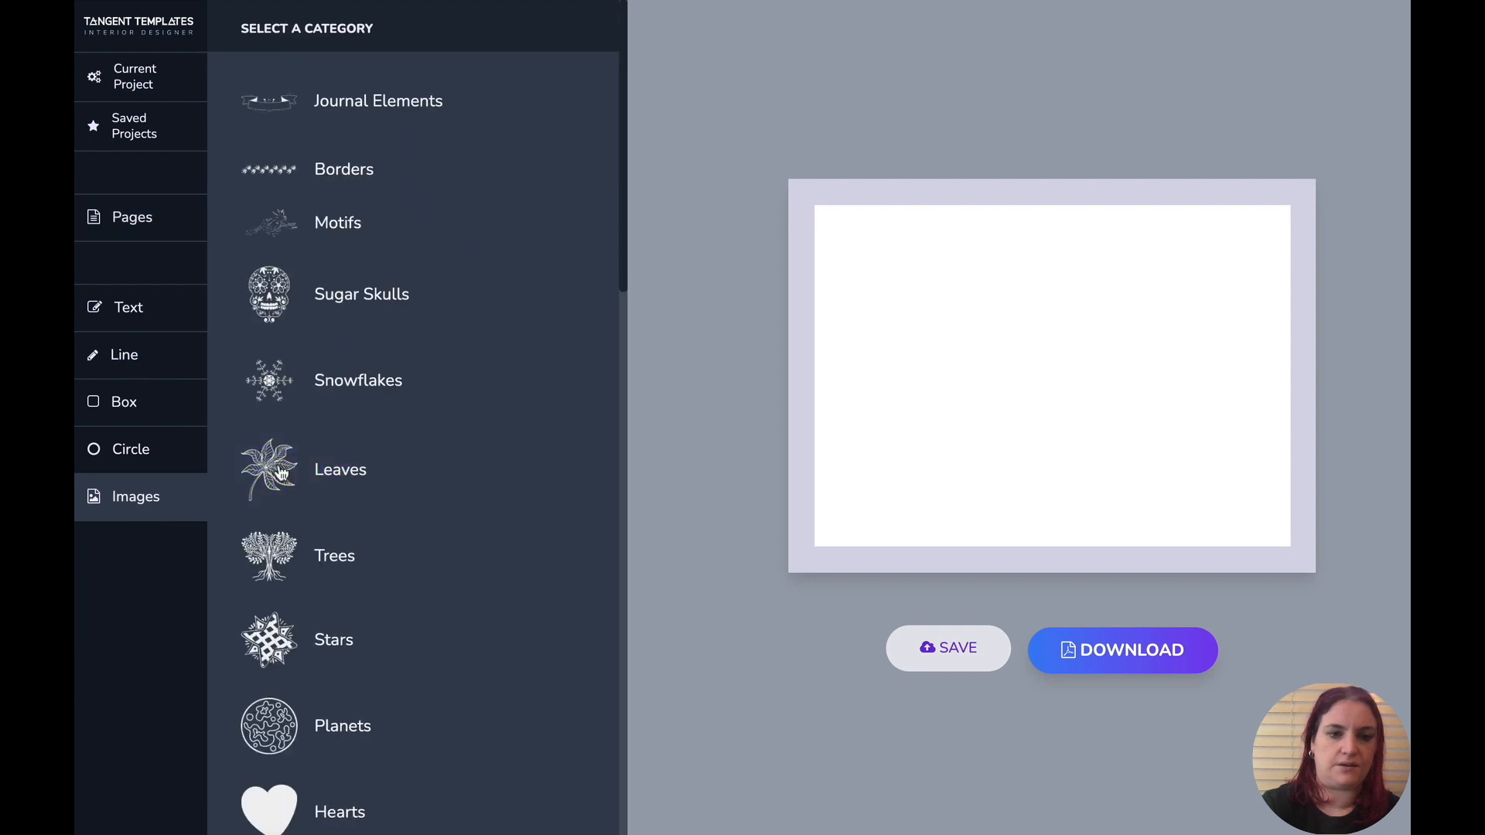
scroll(341, 431, down, 15)
click(341, 805)
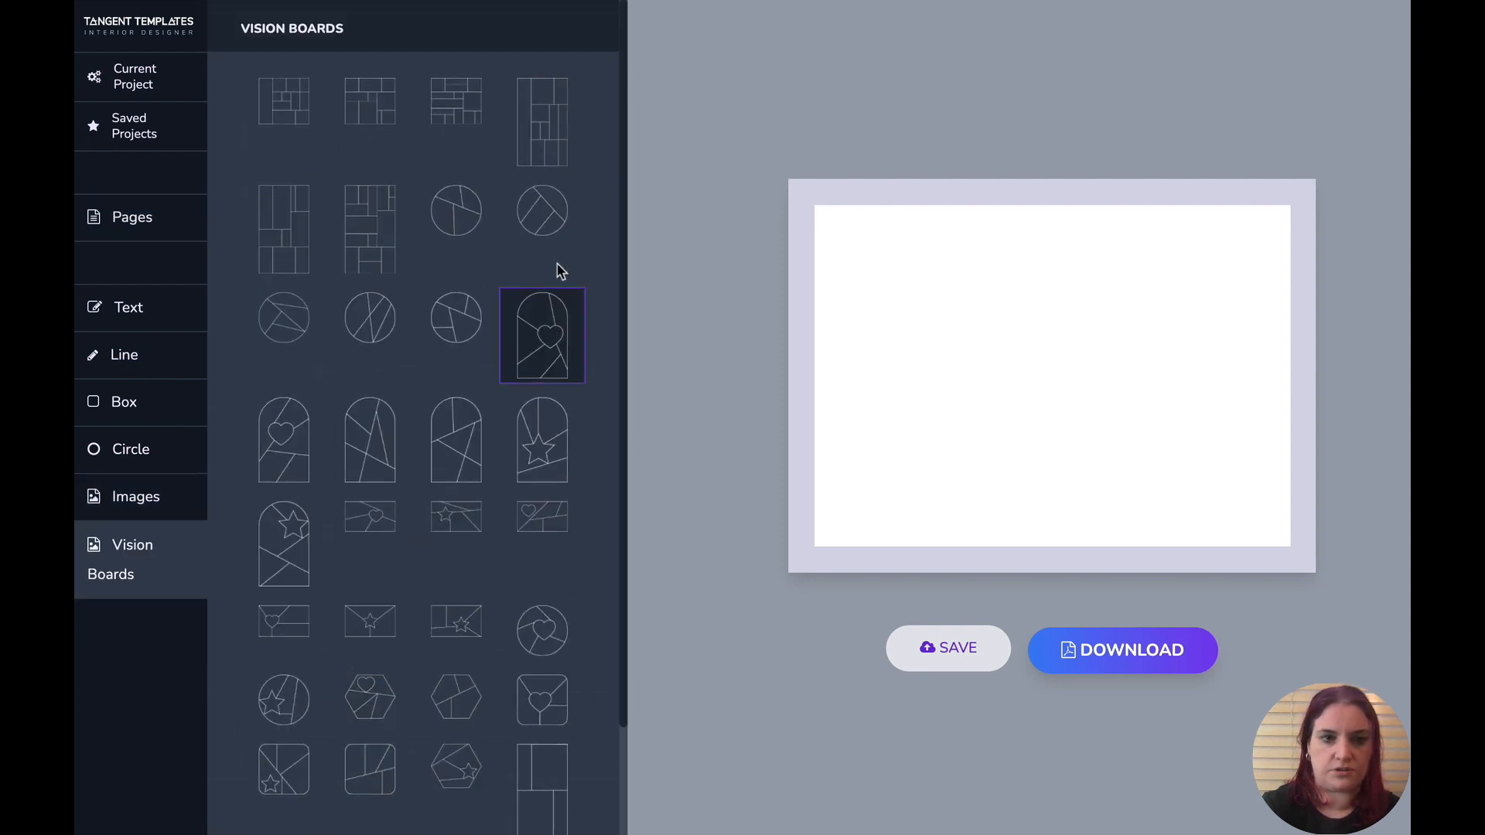
click(387, 97)
drag(1000, 381, 1111, 537)
drag(1037, 420, 986, 365)
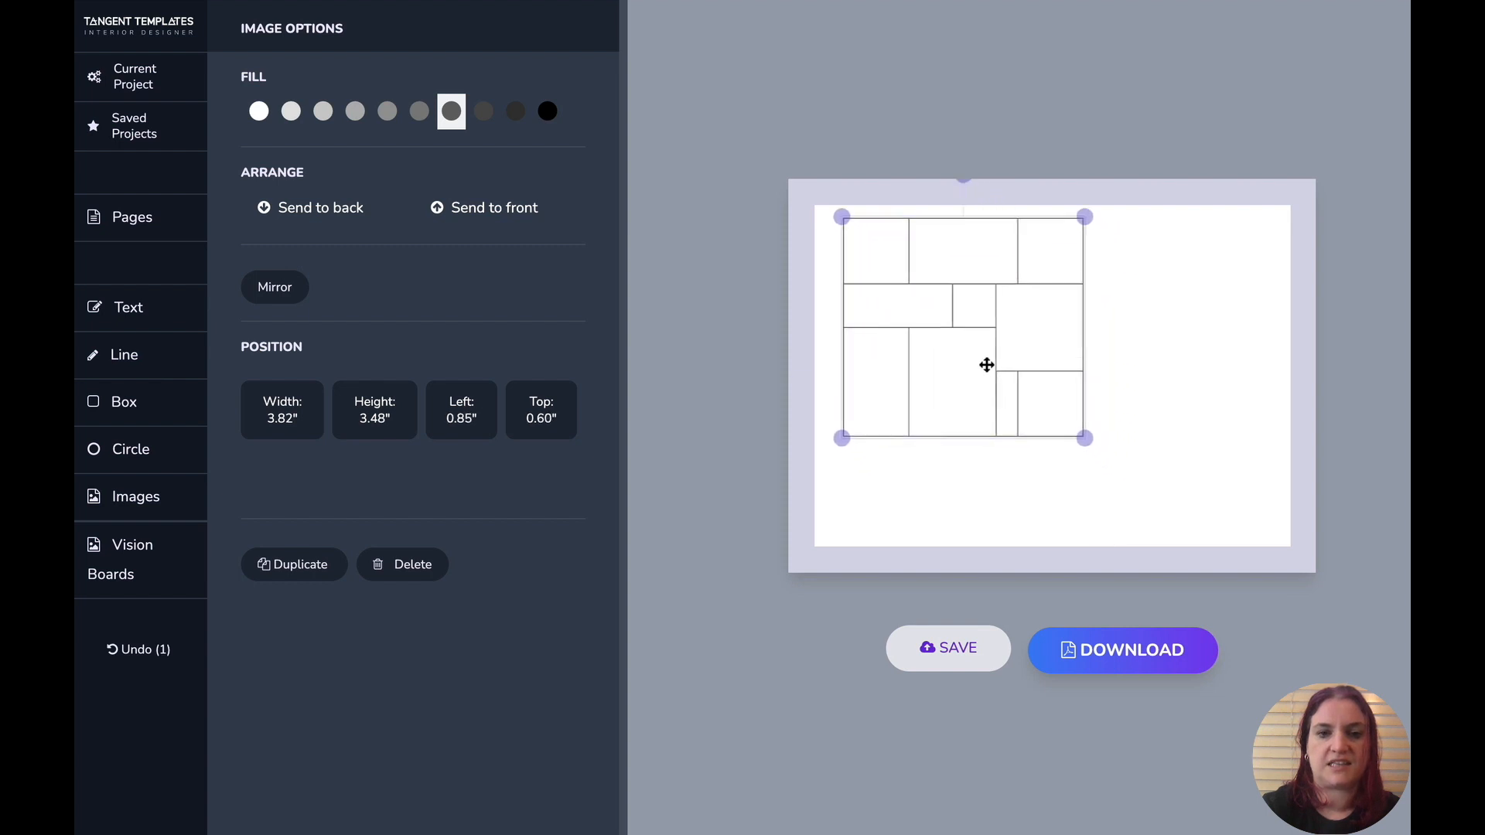
drag(1084, 438, 1157, 553)
drag(1147, 378, 1136, 382)
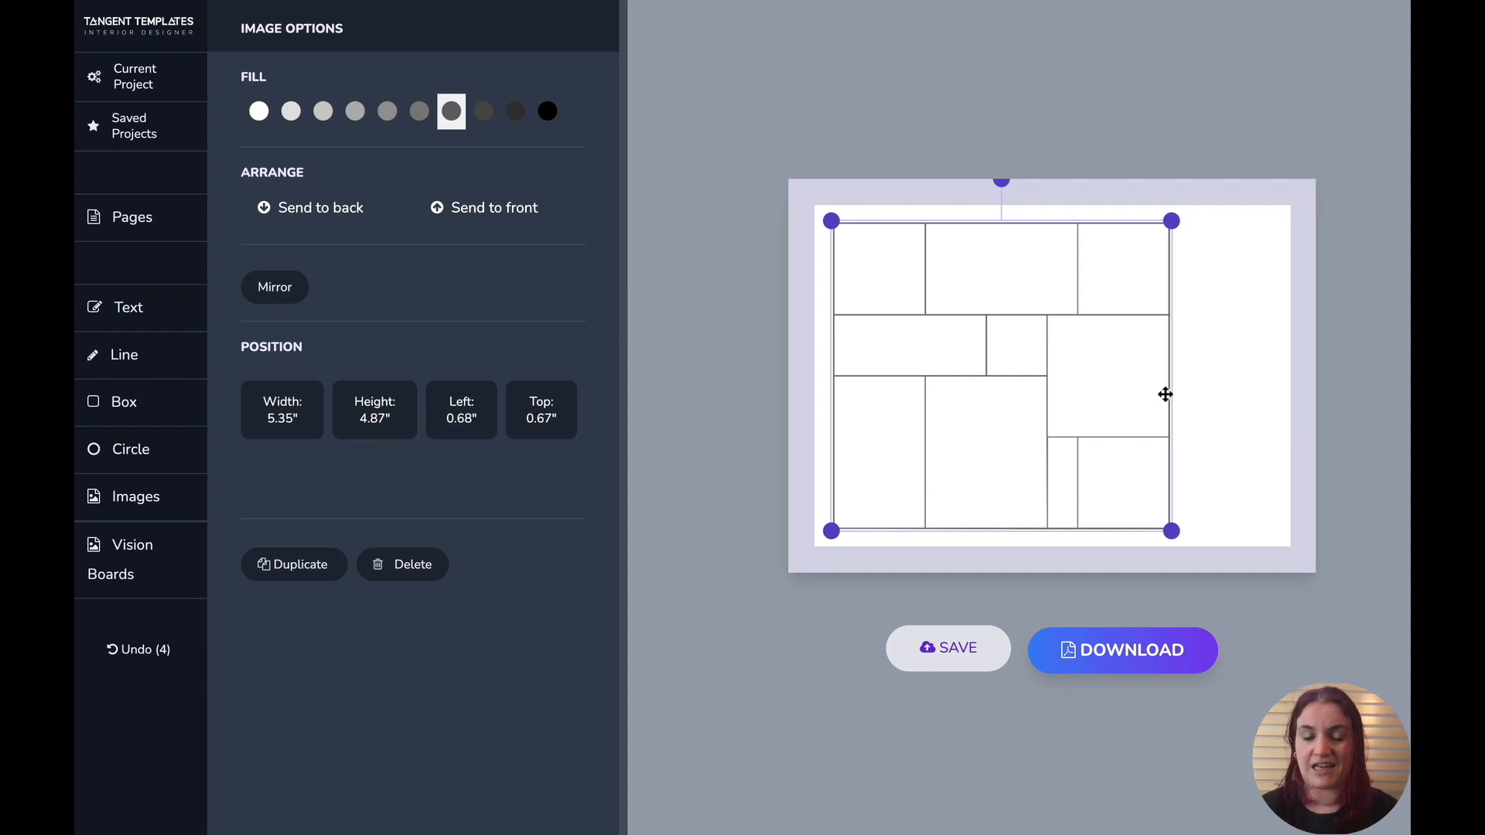
drag(1021, 351, 1120, 353)
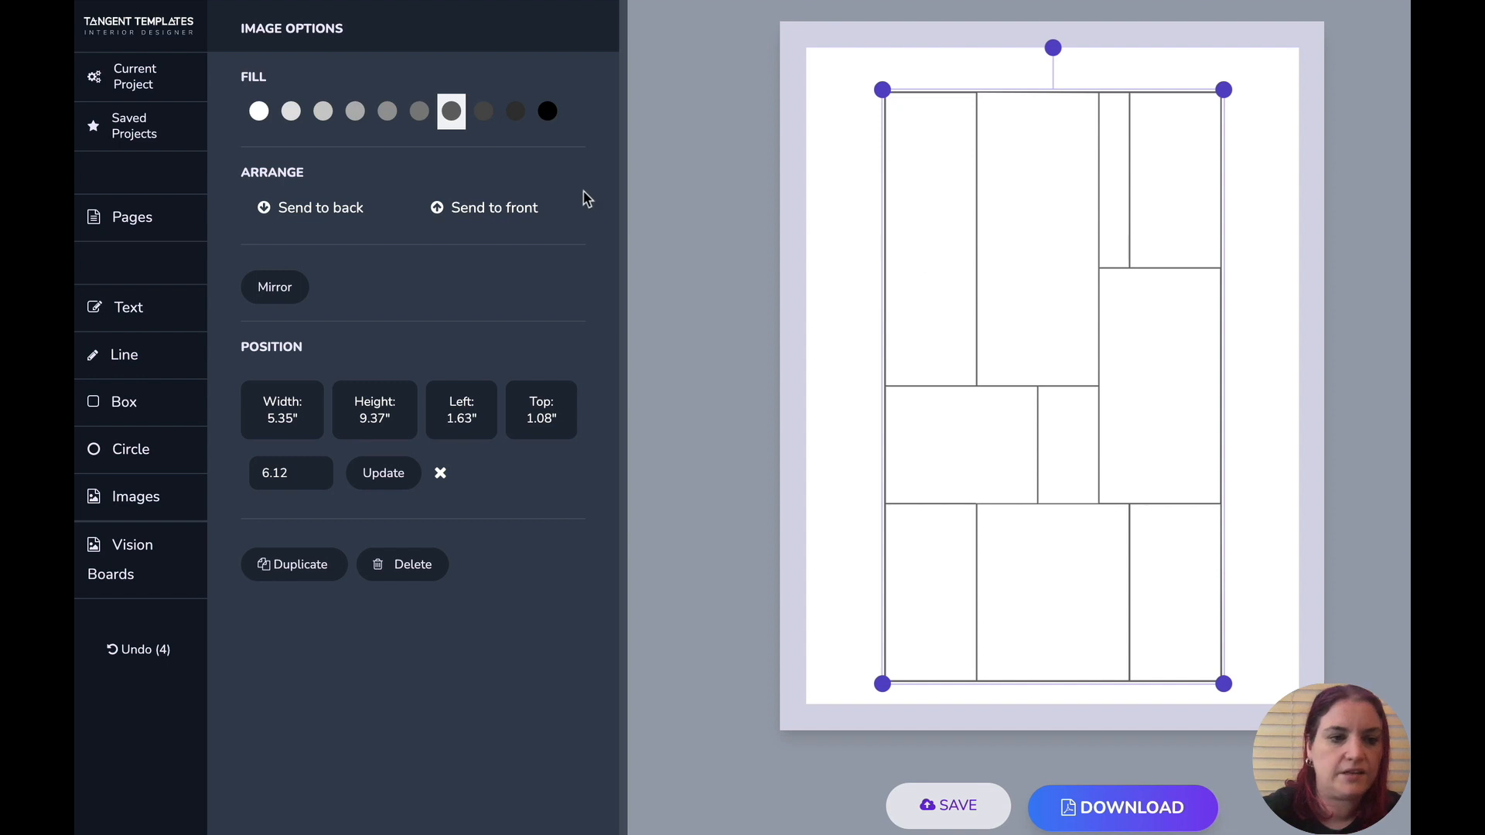
- Add a text box, set its font to Nunito and its size to 15
click(127, 307)
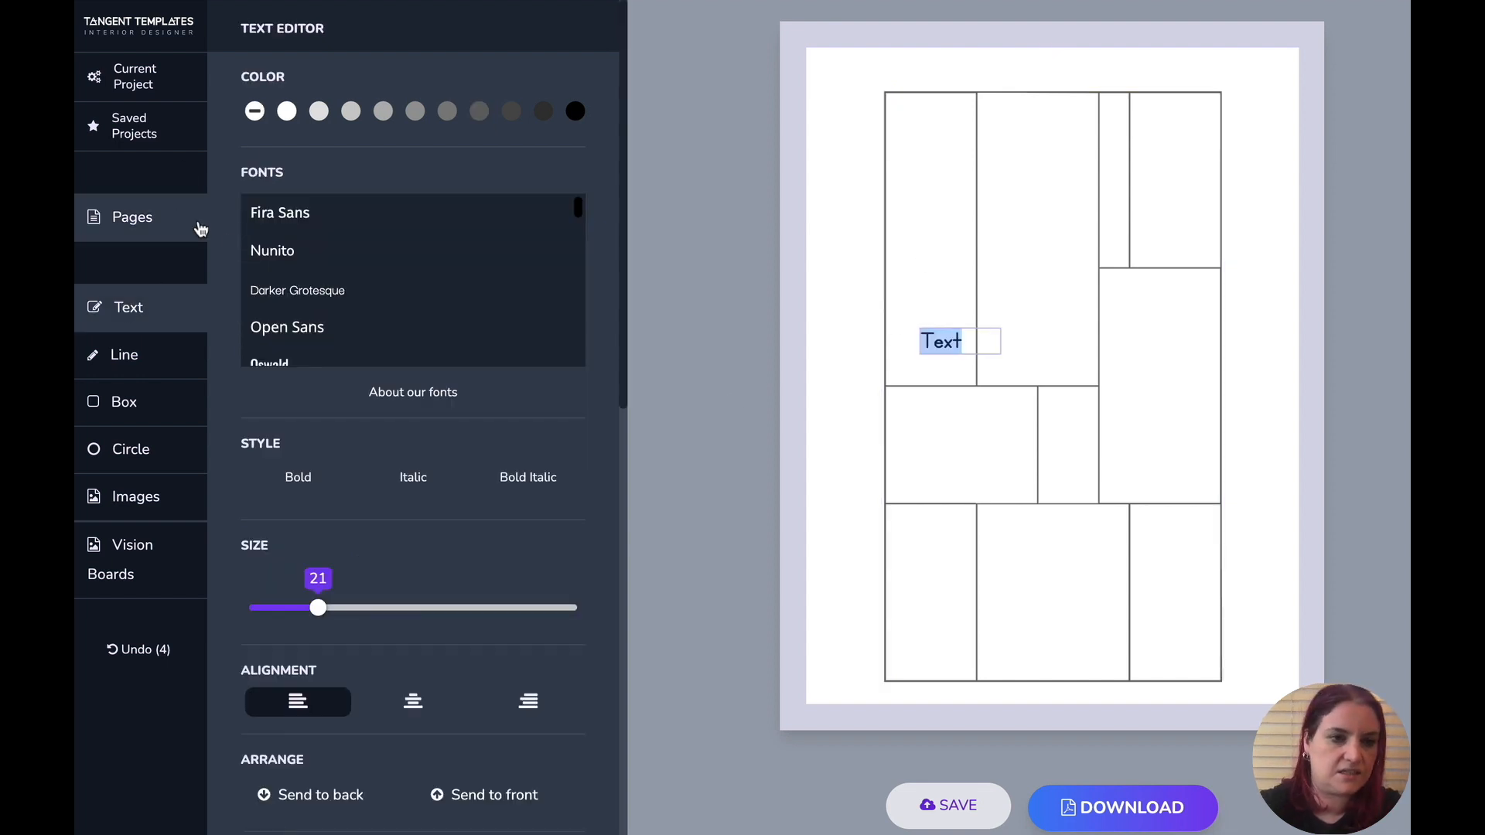
click(259, 249)
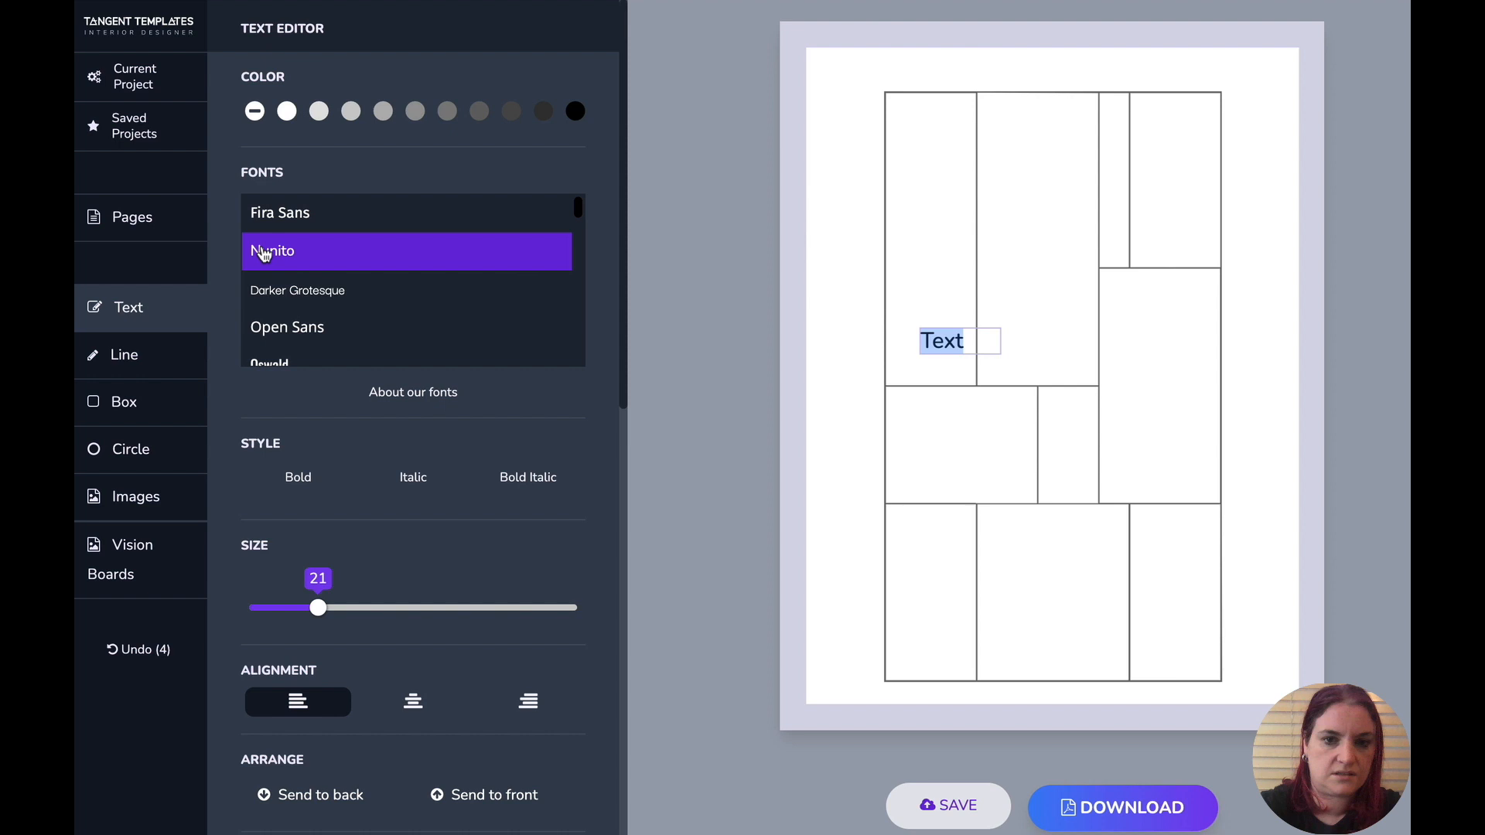
click(289, 608)
drag(284, 611, 273, 608)
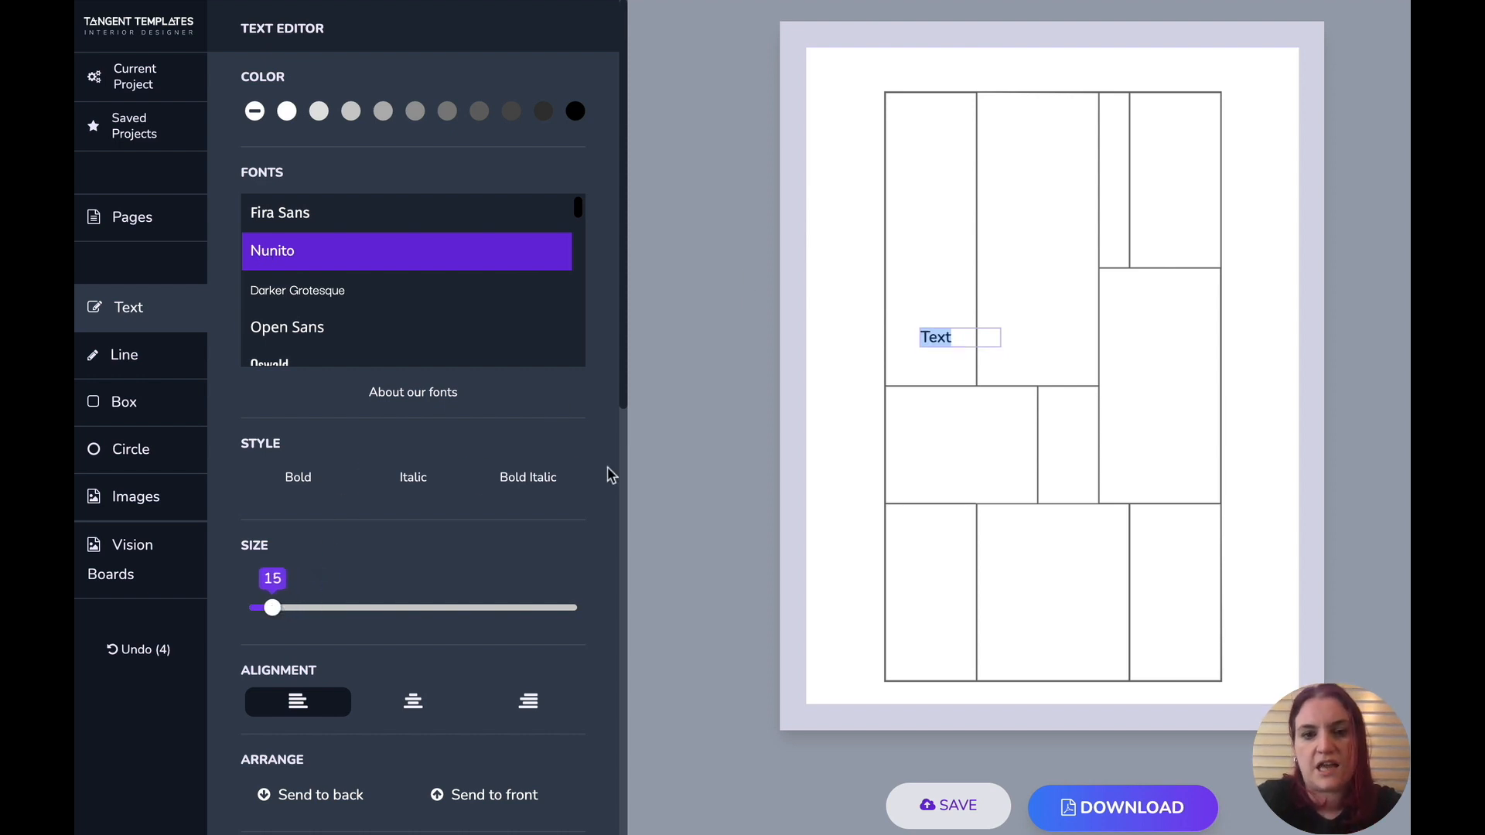
- Change the text to Baby Names and move it into the top-left cell of the grid
click(966, 340)
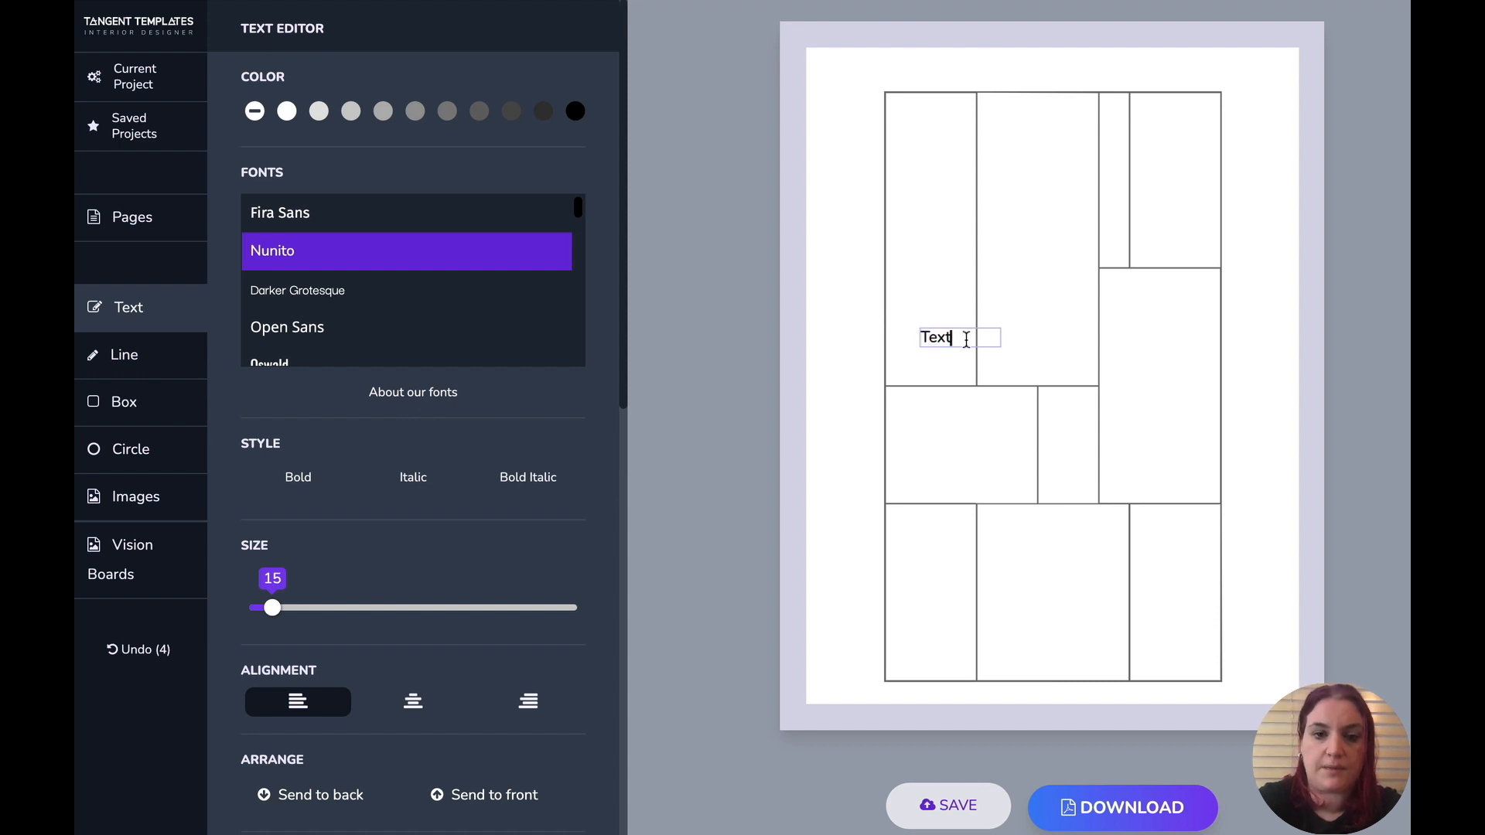
key(ctrl+a)
text(Baby Names)
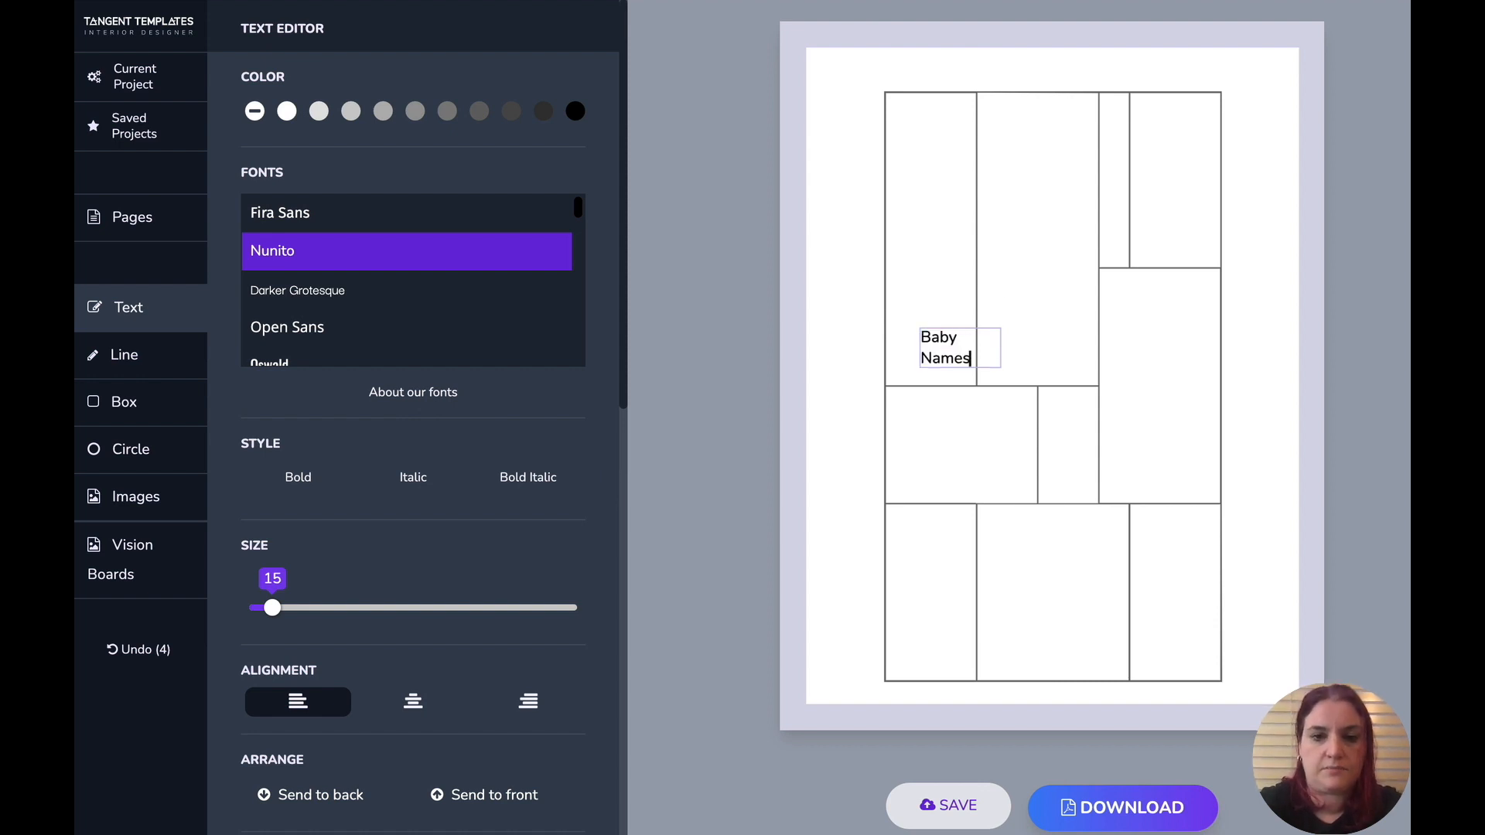
click(881, 337)
drag(915, 334, 897, 114)
- Paste a copy of the label into the second top cell and change it to Nursery
key(ctrl+v)
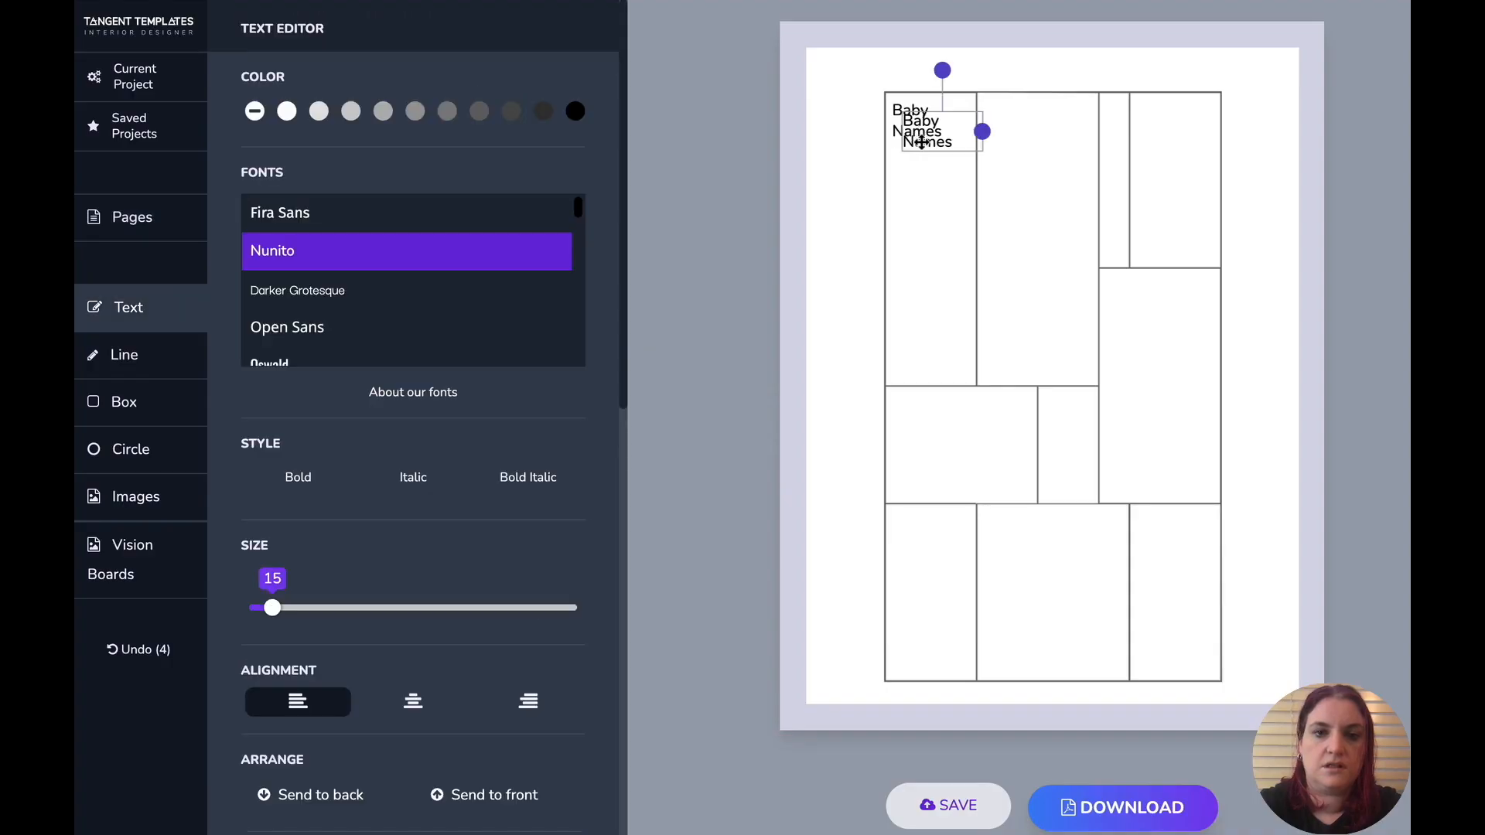
drag(922, 143, 992, 108)
double_click(1006, 130)
text(Nursery)
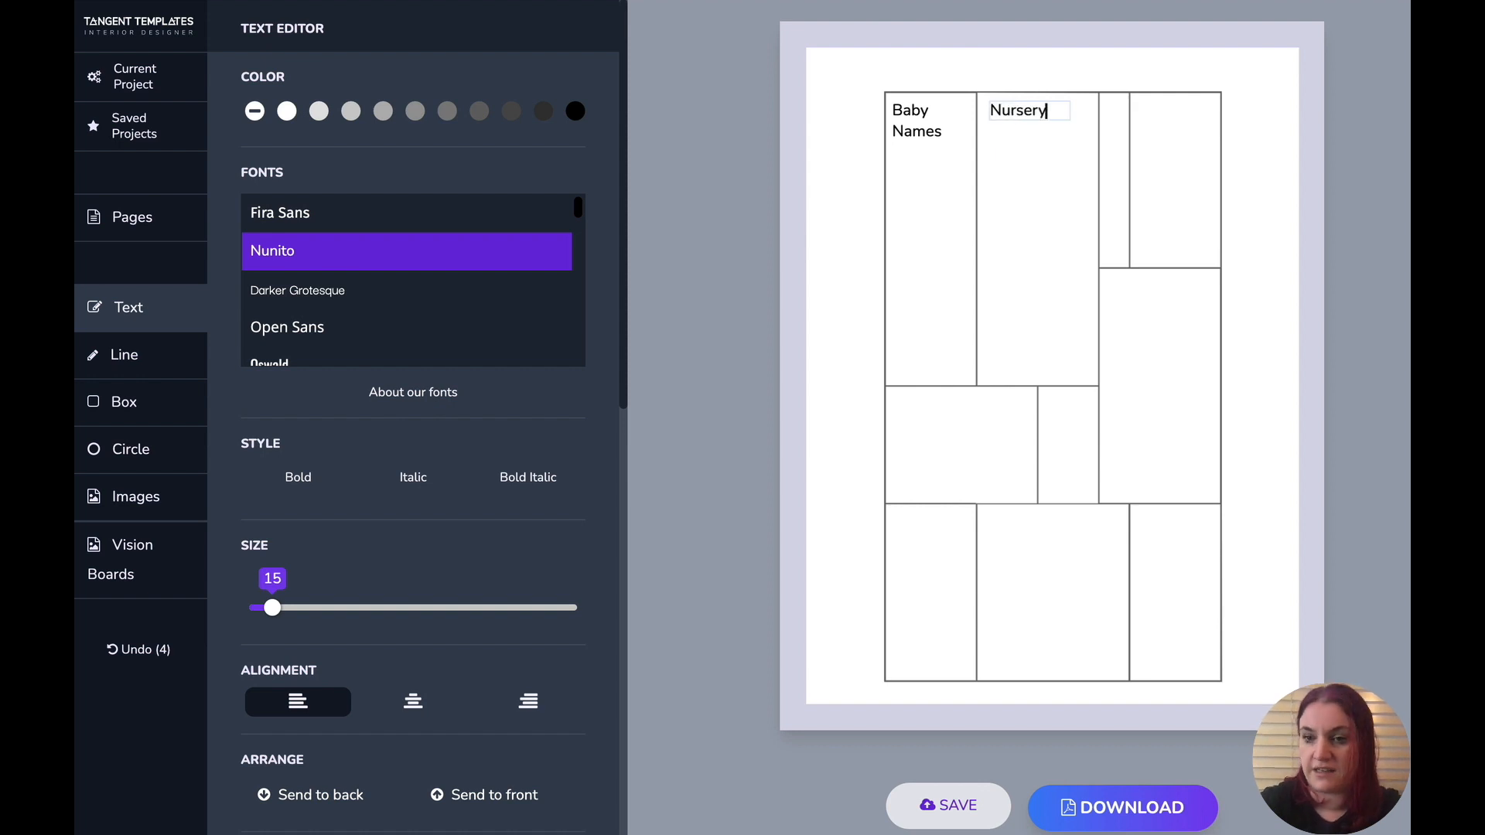
click(838, 244)
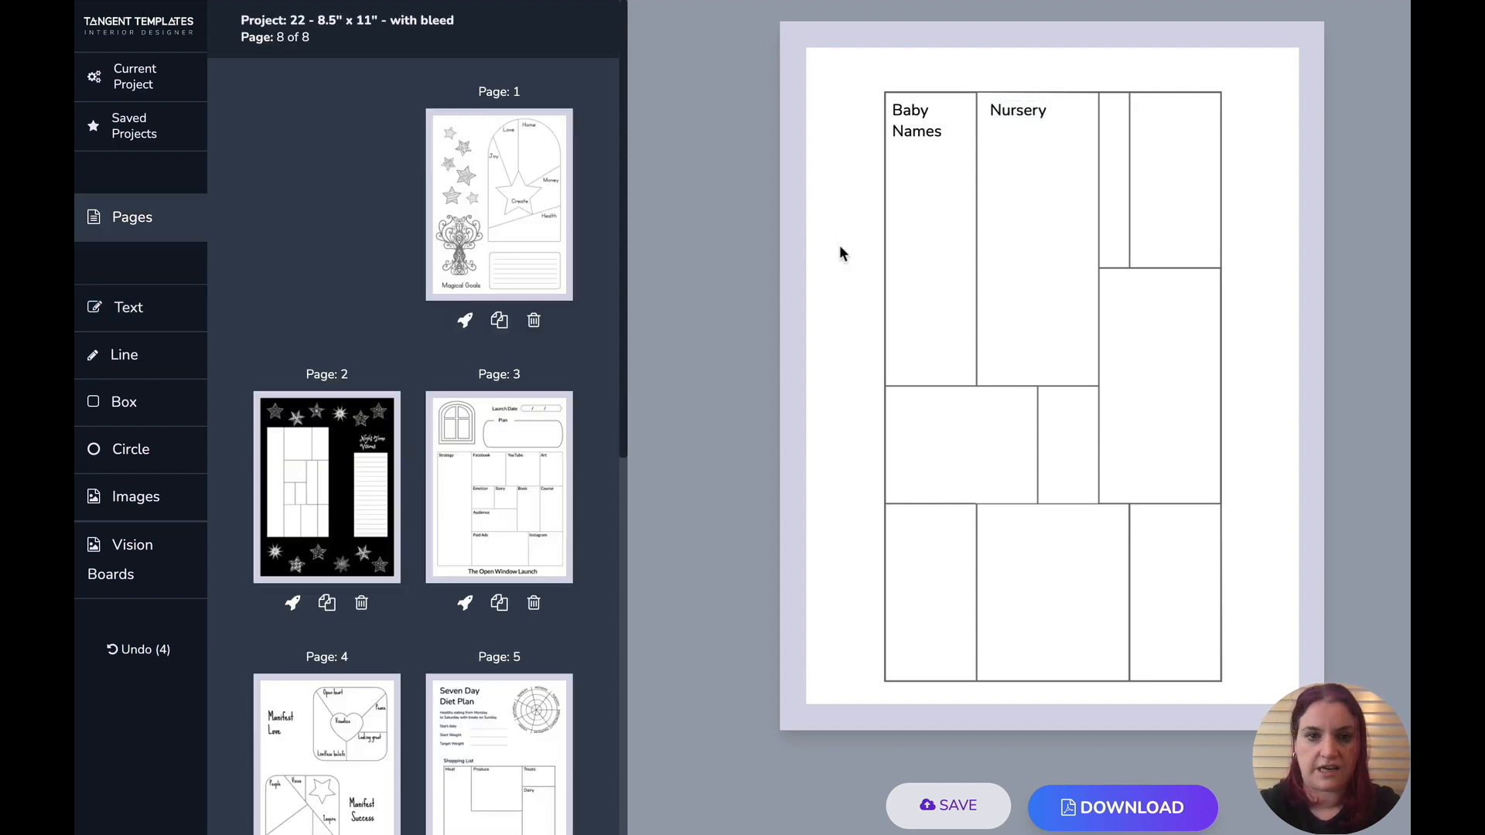
- Paste another label copy into the middle-left cell and change it to Hospital Bag
key(ctrl+v)
drag(921, 137, 910, 414)
double_click(909, 413)
text(Hospital Bag)
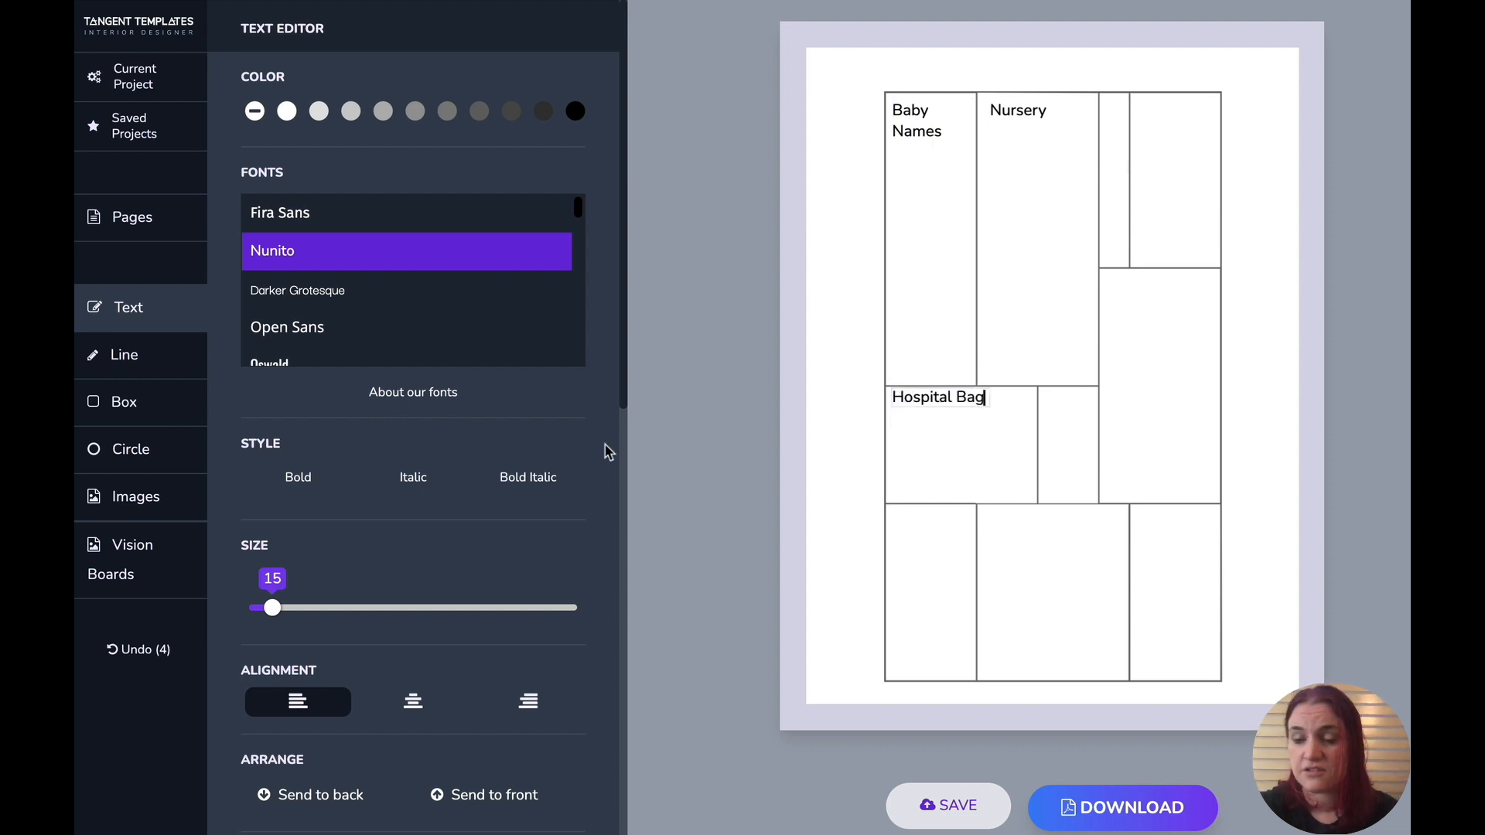
click(800, 414)
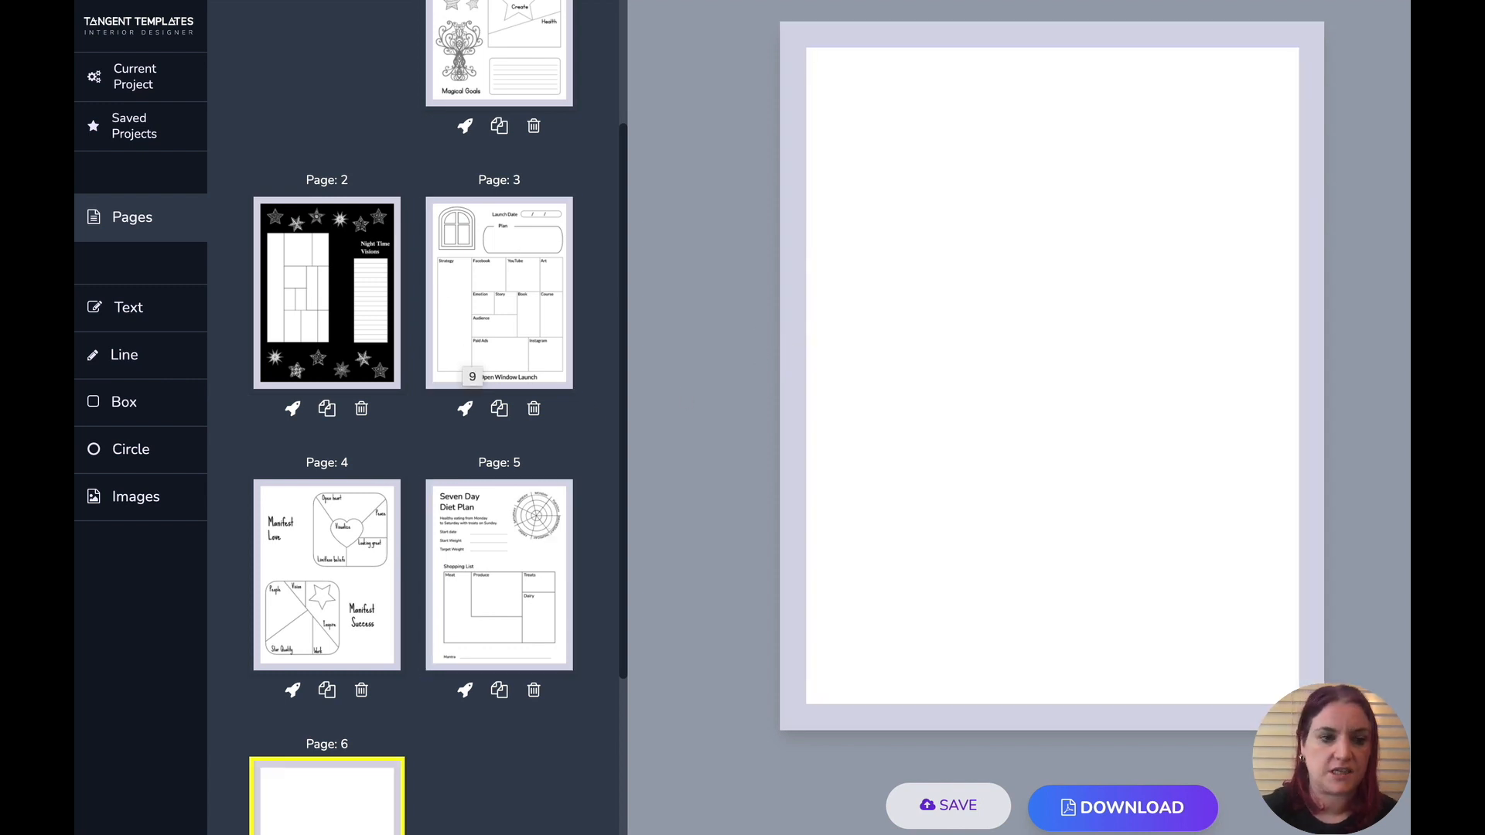
- Add a tall grid vision board to the blank page and enlarge it across the right side of the page
click(124, 504)
scroll(282, 255, down, 20)
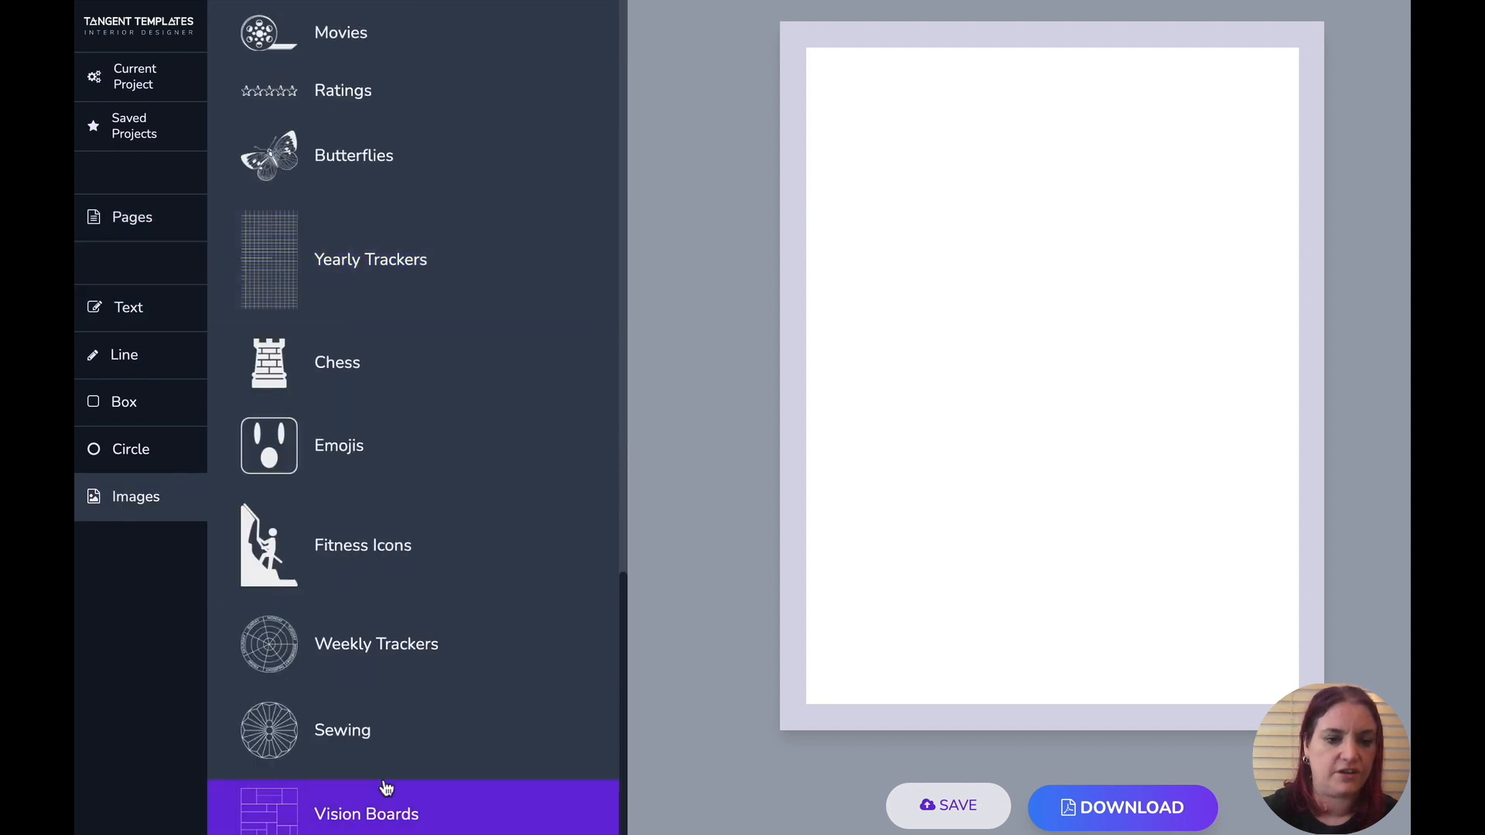
click(379, 814)
scroll(470, 385, down, 1)
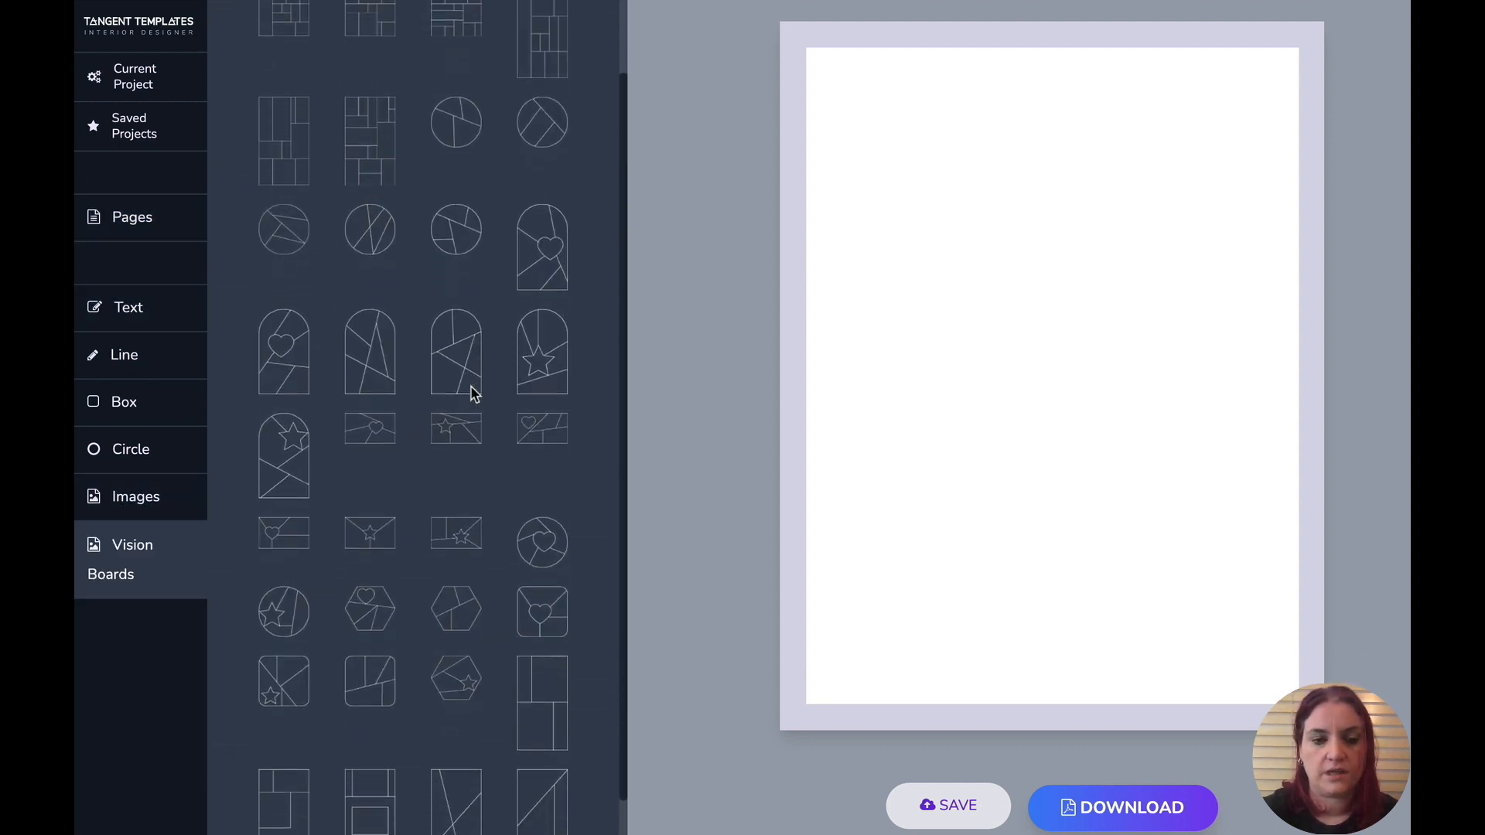
scroll(470, 385, up, 1)
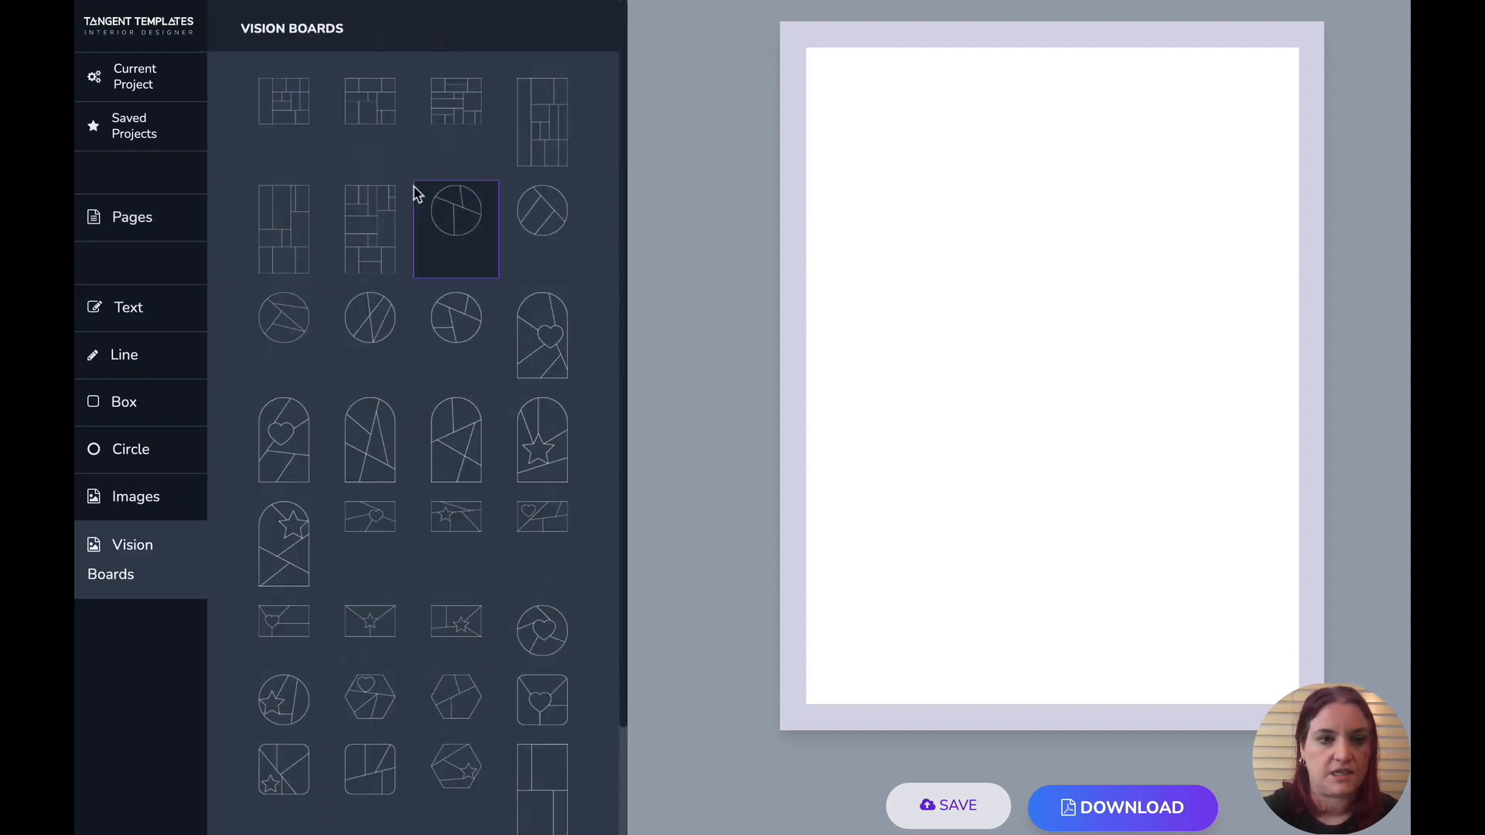
click(292, 223)
drag(992, 313, 1268, 611)
drag(1061, 471, 1149, 409)
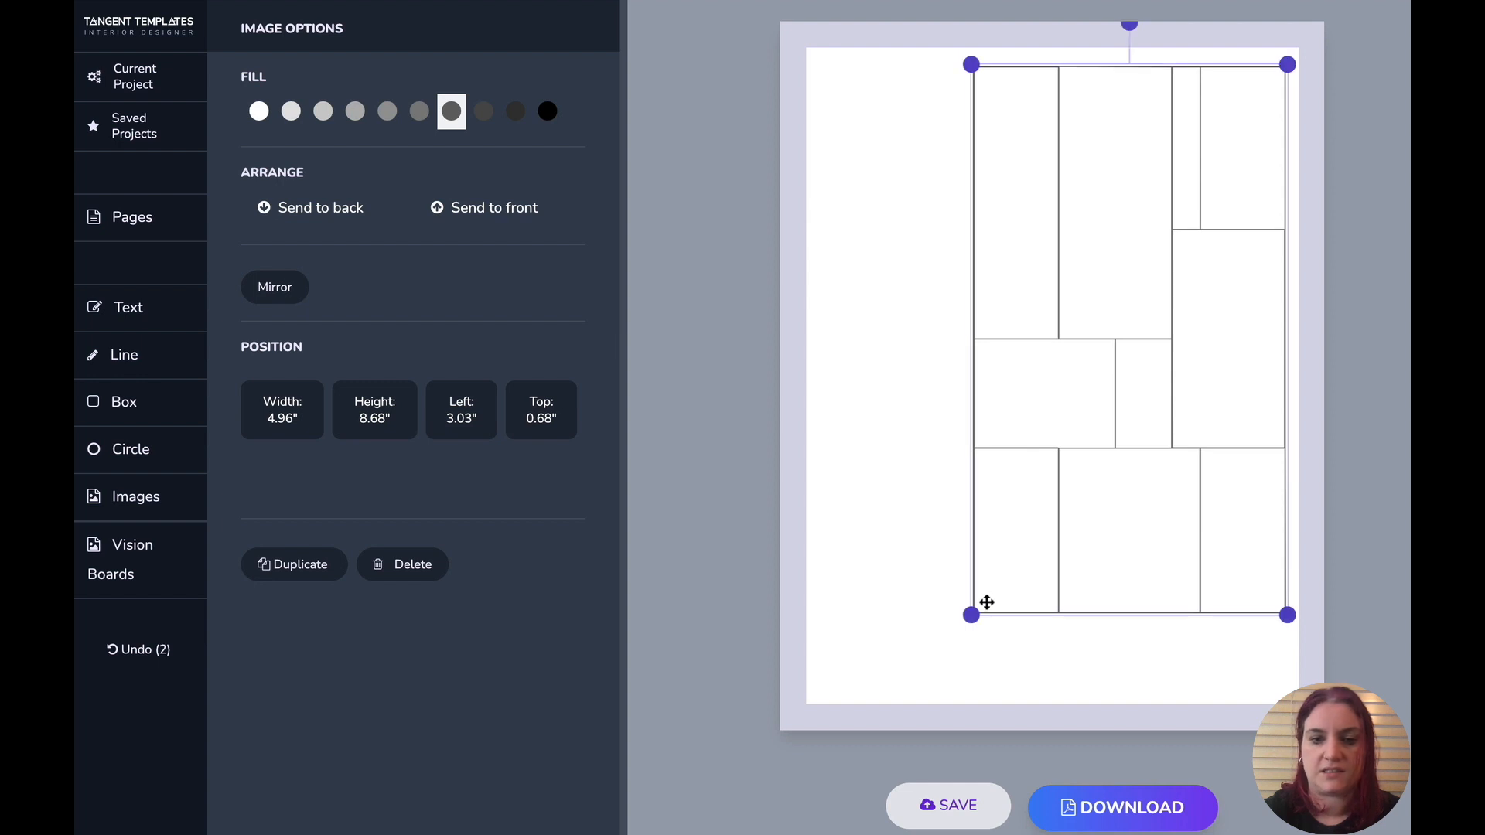
drag(972, 614, 928, 687)
click(727, 425)
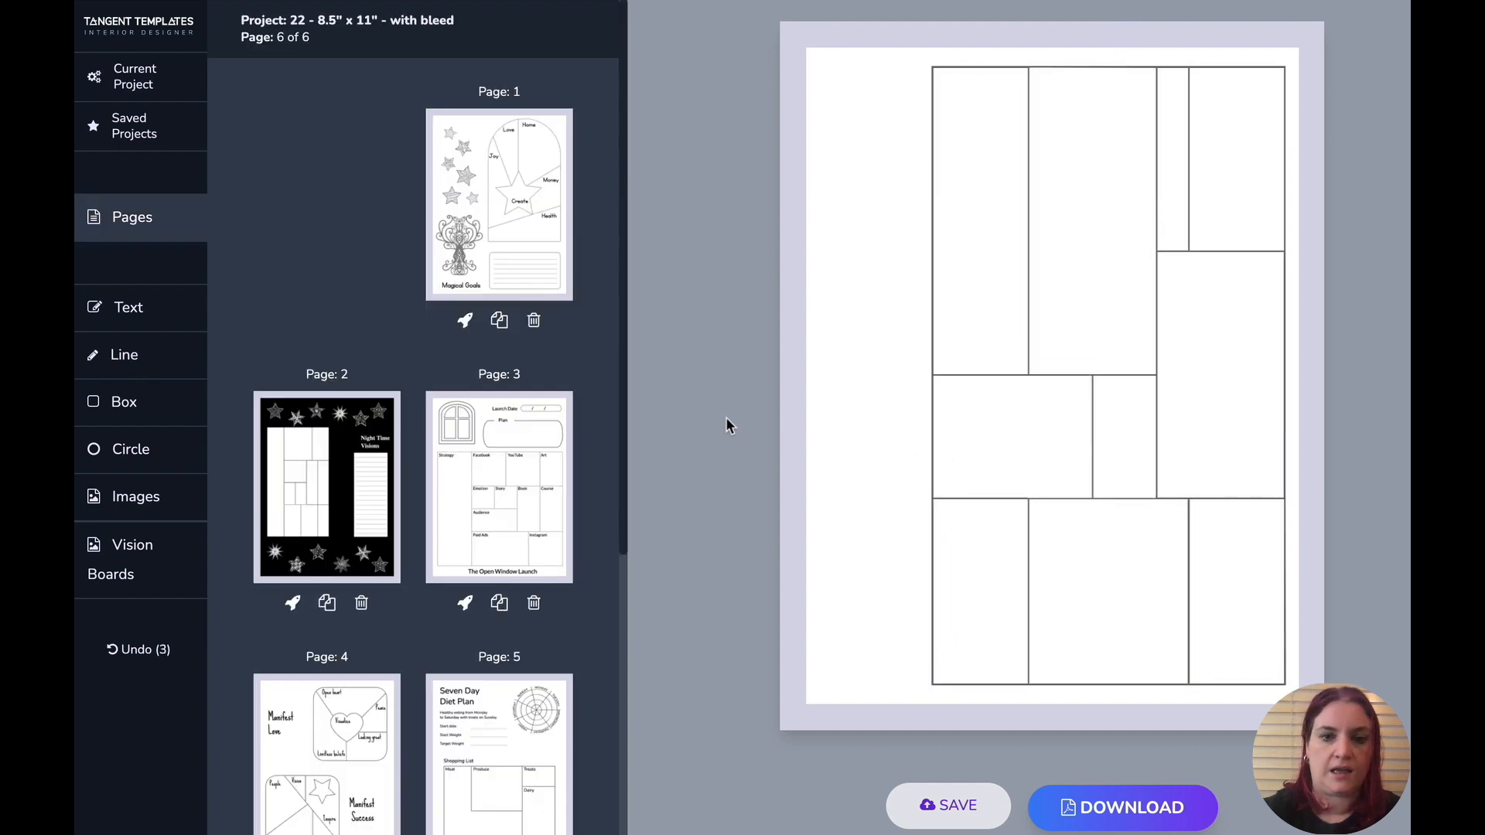
- Add a box and stretch it into a tall narrow rectangle along the page's left edge
click(145, 412)
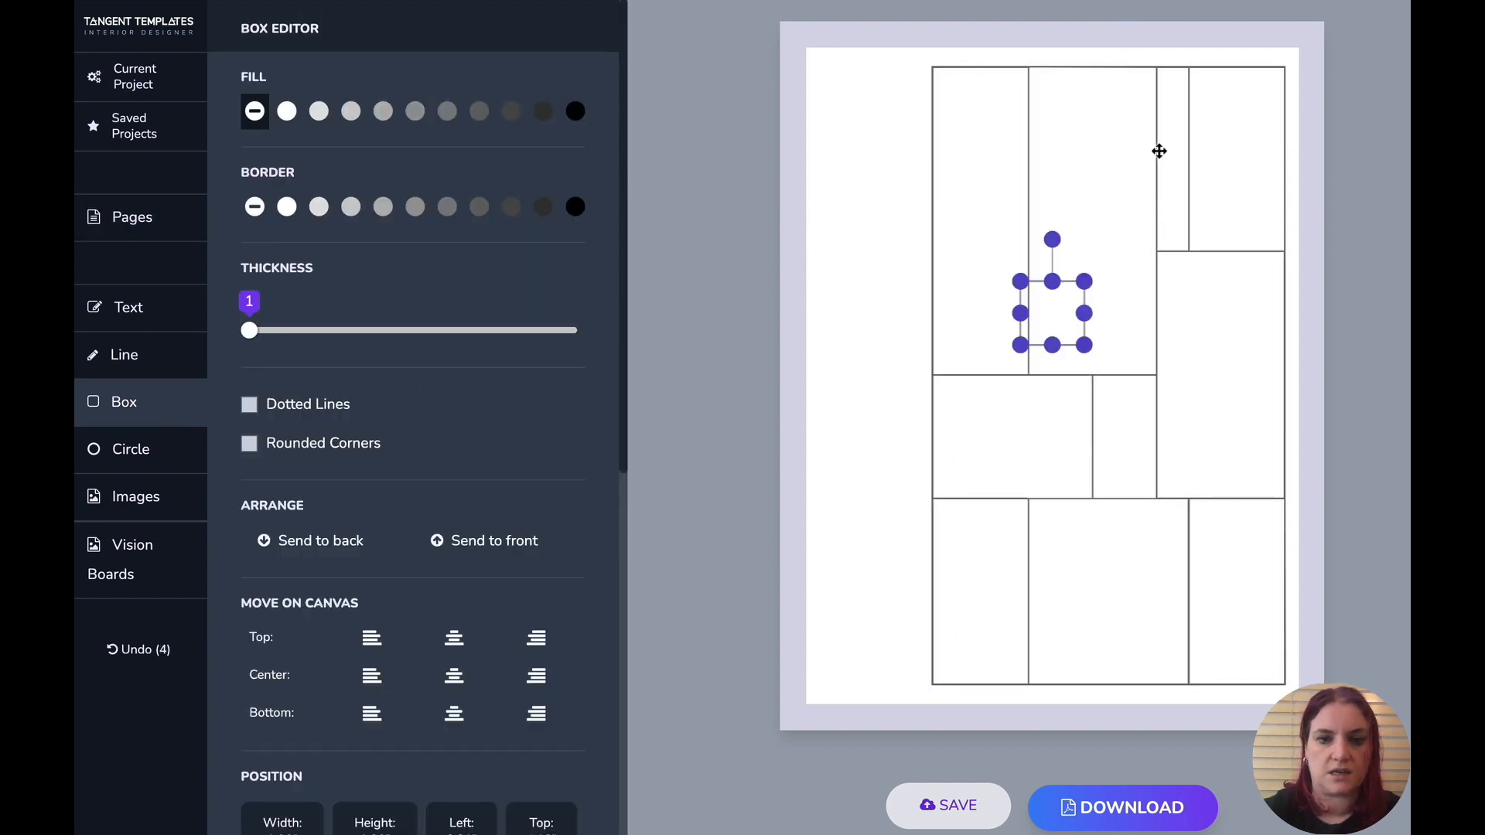
drag(1055, 299, 846, 676)
drag(882, 369, 914, 372)
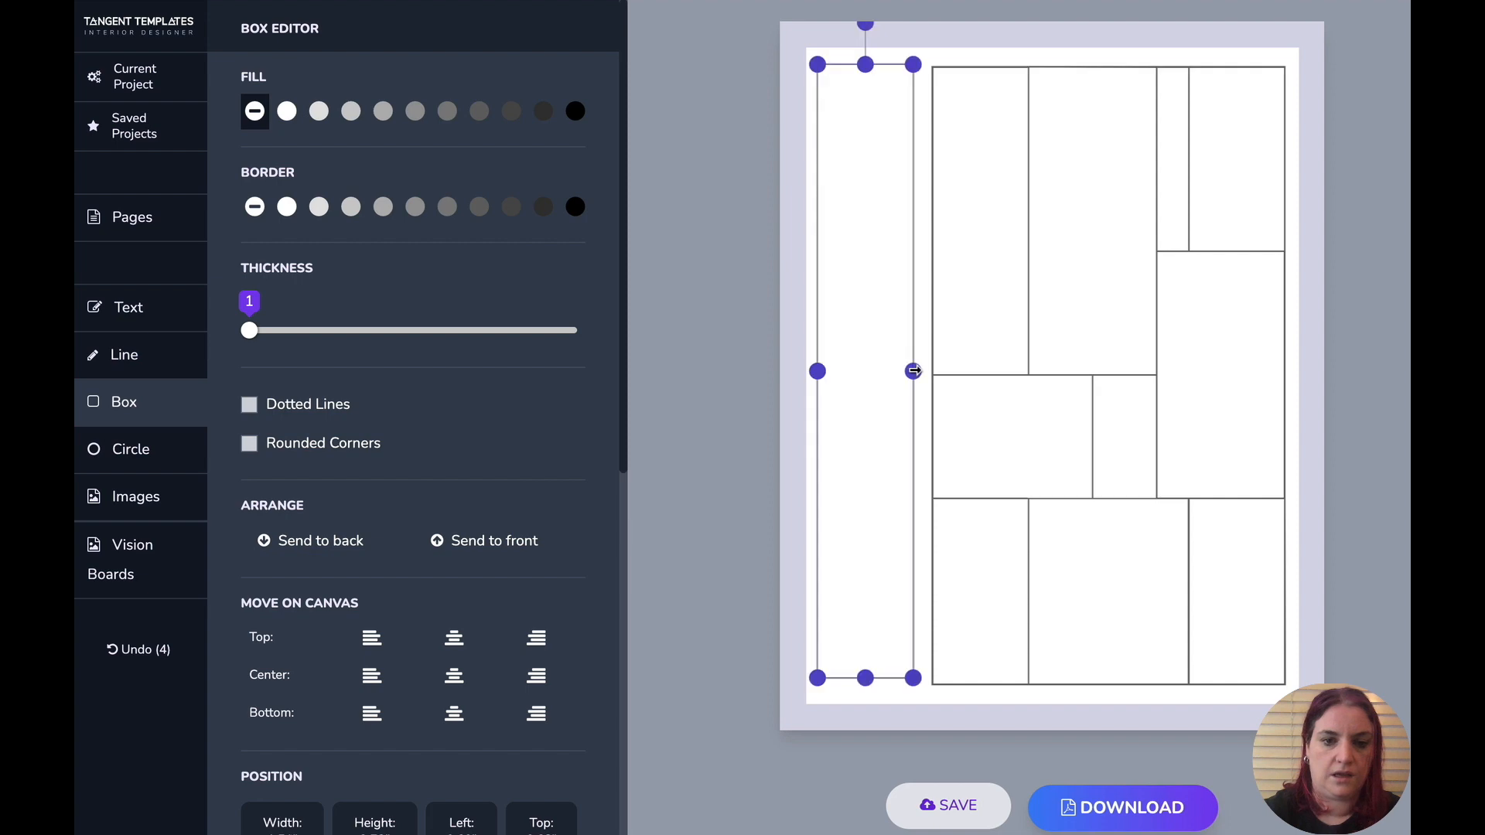
- Fill the narrow box along the left edge with Graph Paper 5x5 grid lines
scroll(425, 424, down, 9)
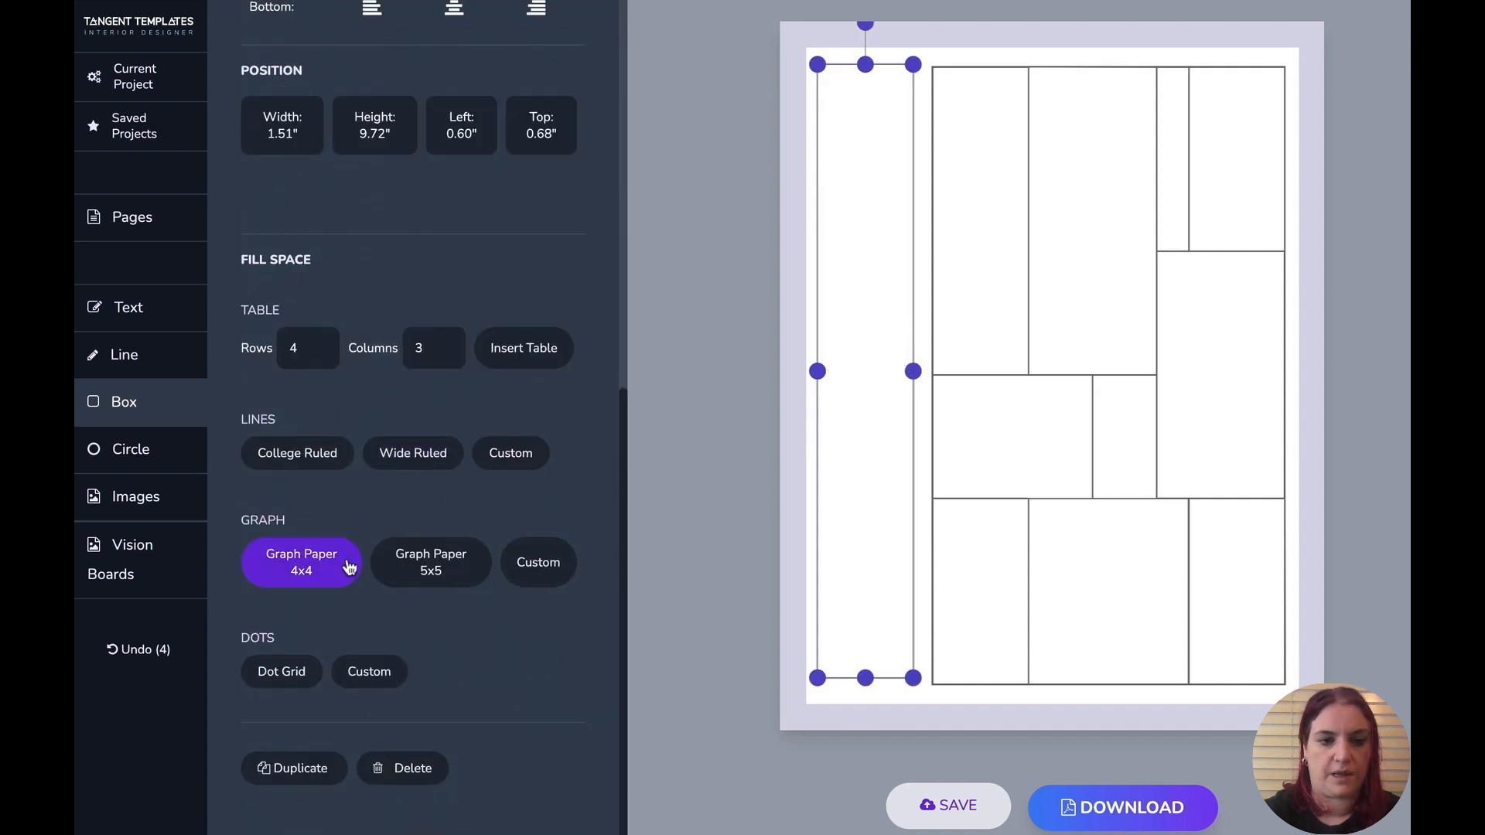
click(415, 577)
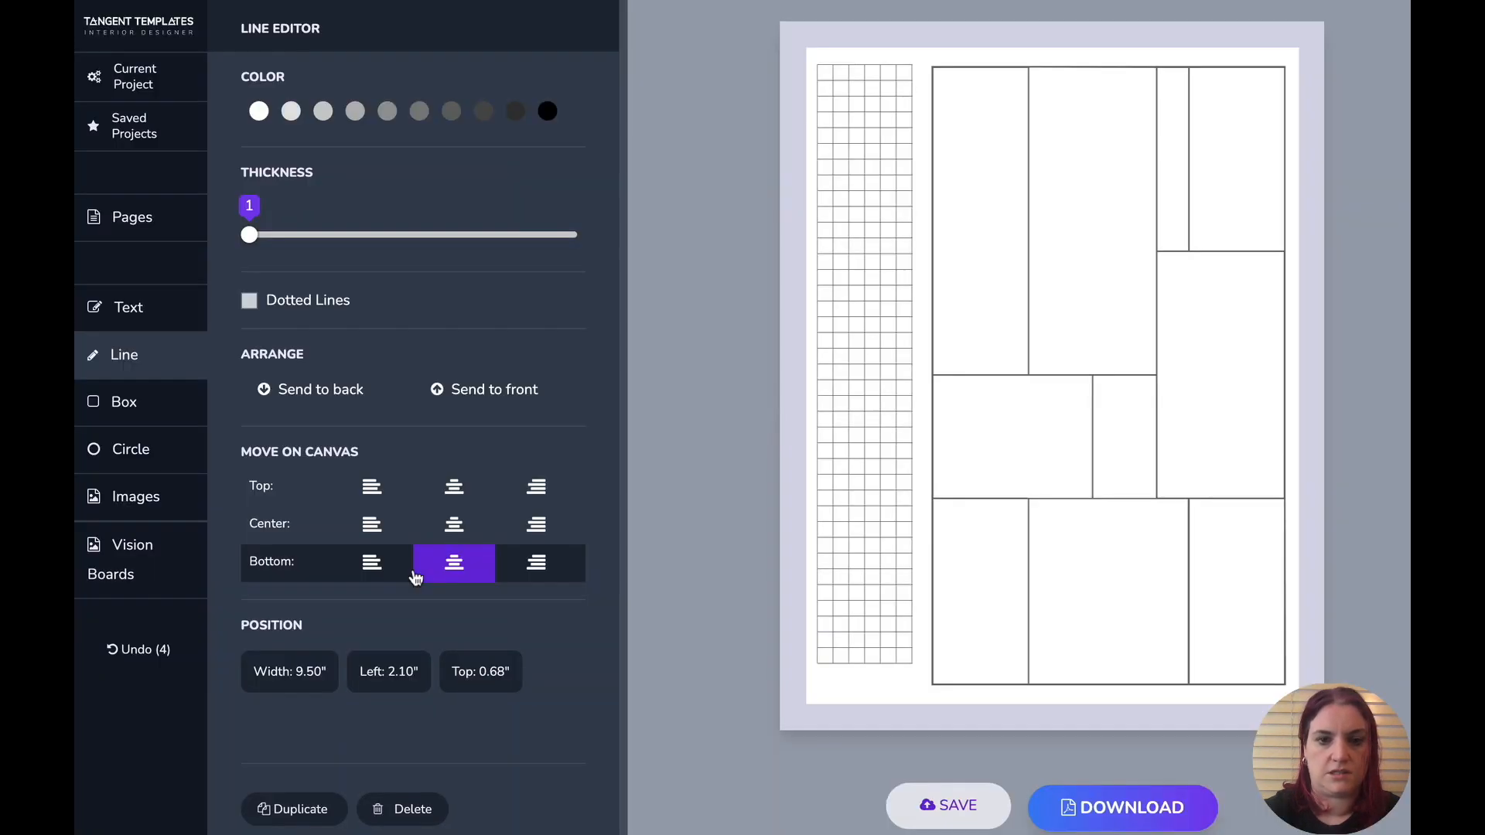
drag(921, 675, 747, 51)
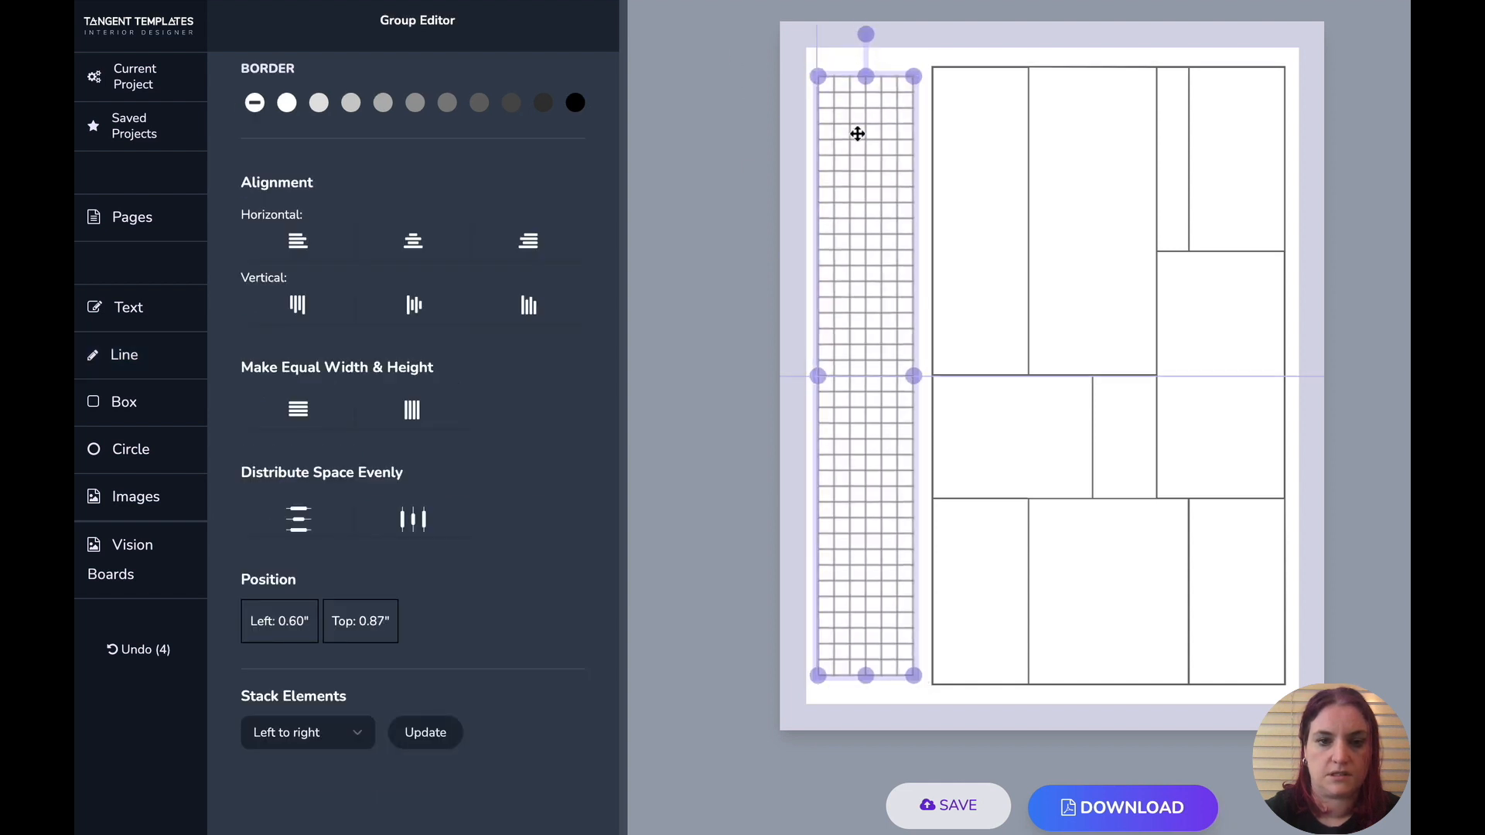
click(1145, 377)
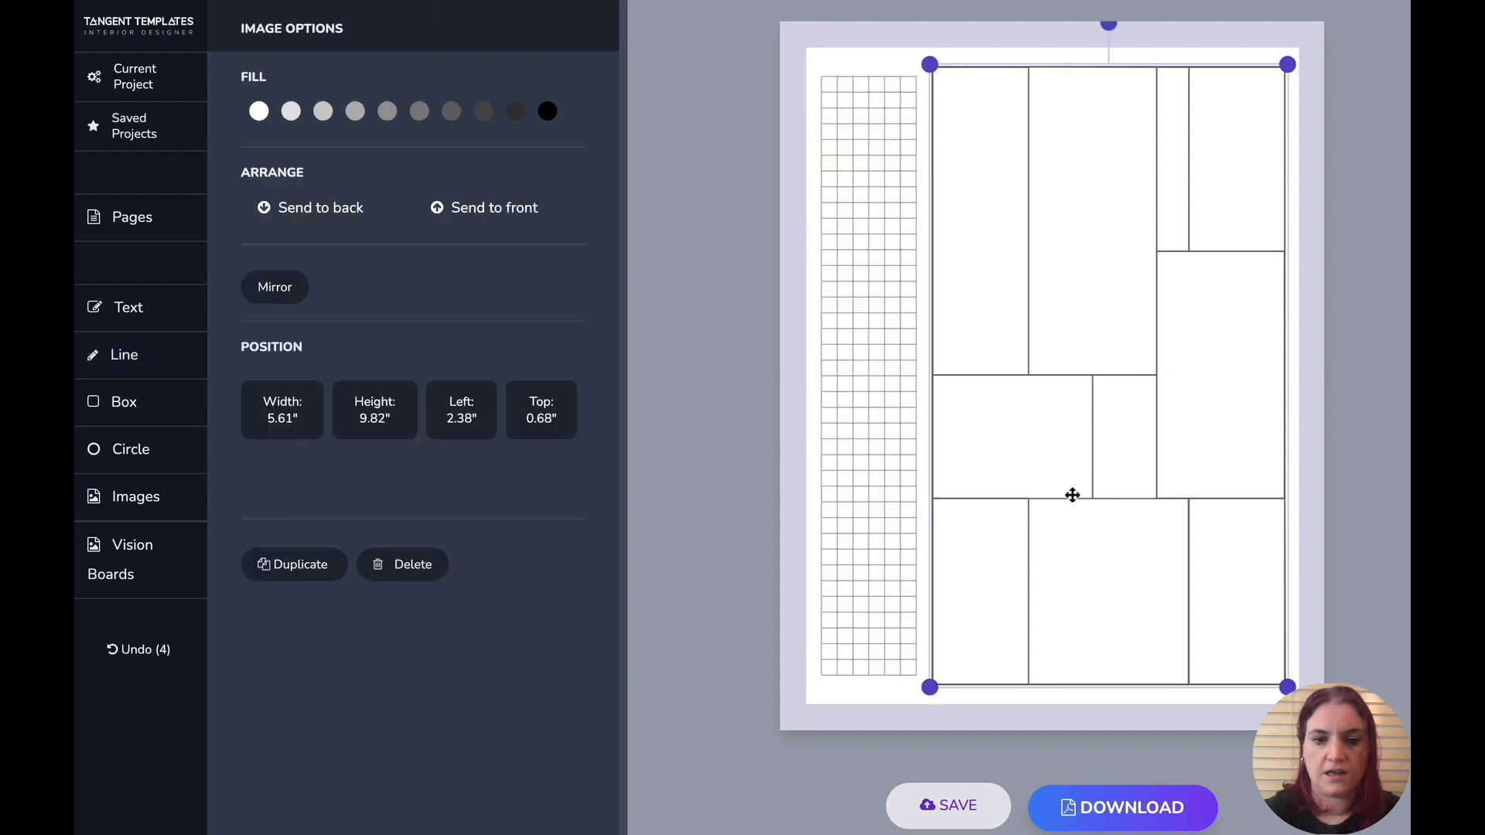
click(887, 698)
- Duplicate page 6 to create a new page 7
scroll(321, 568, down, 5)
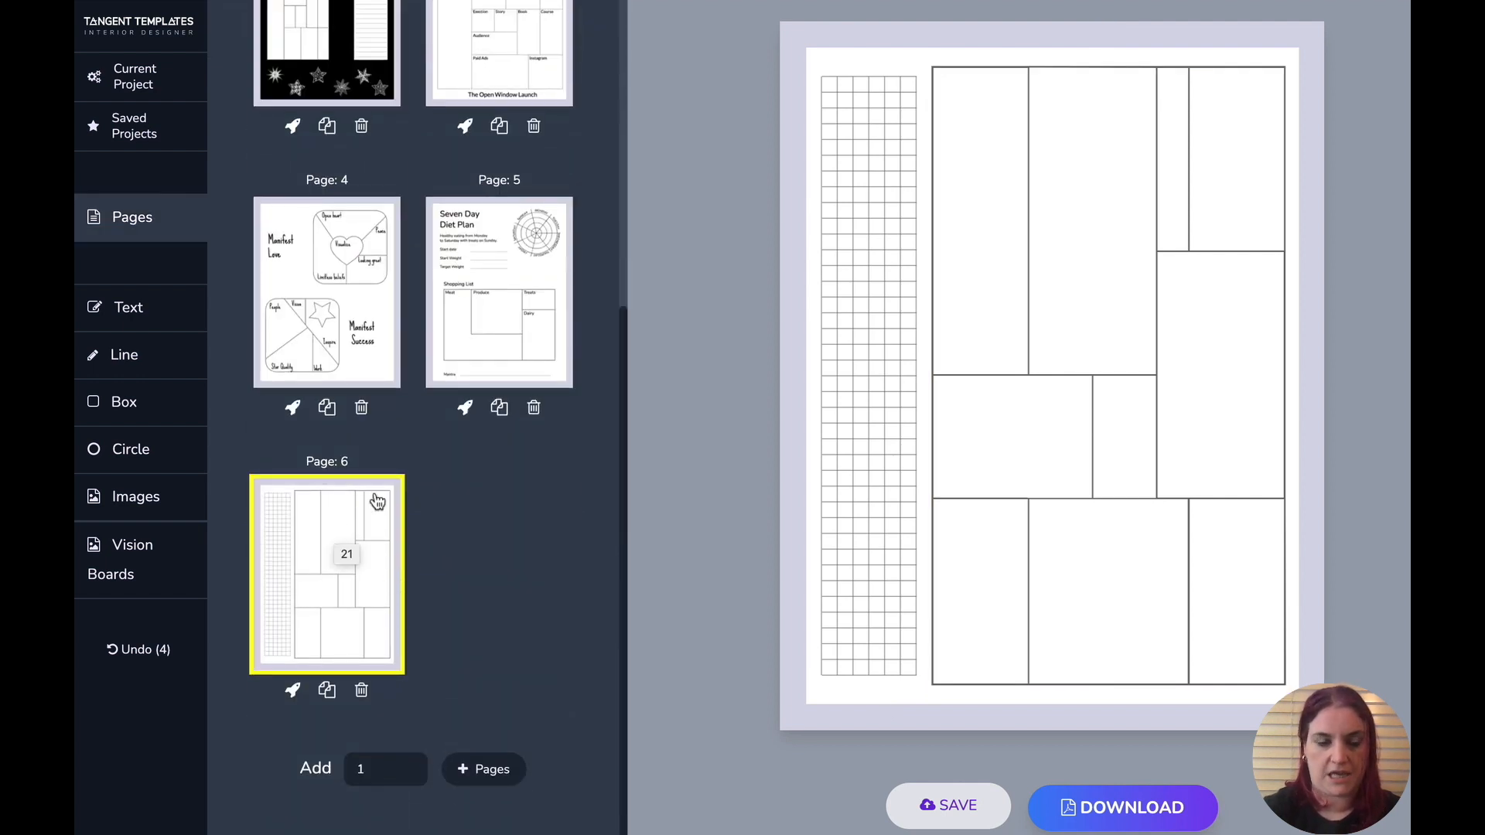
click(327, 691)
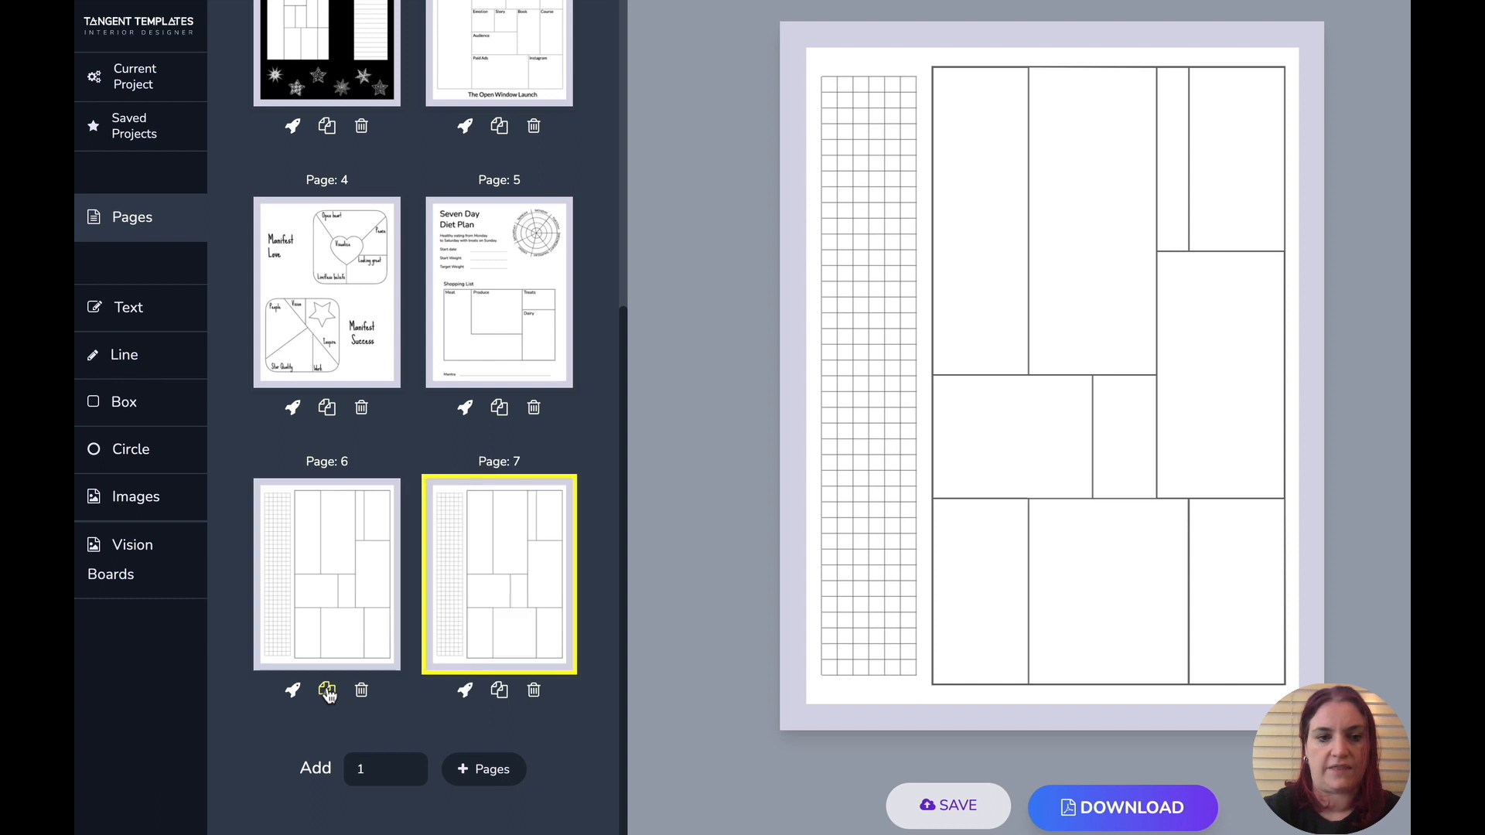
click(516, 629)
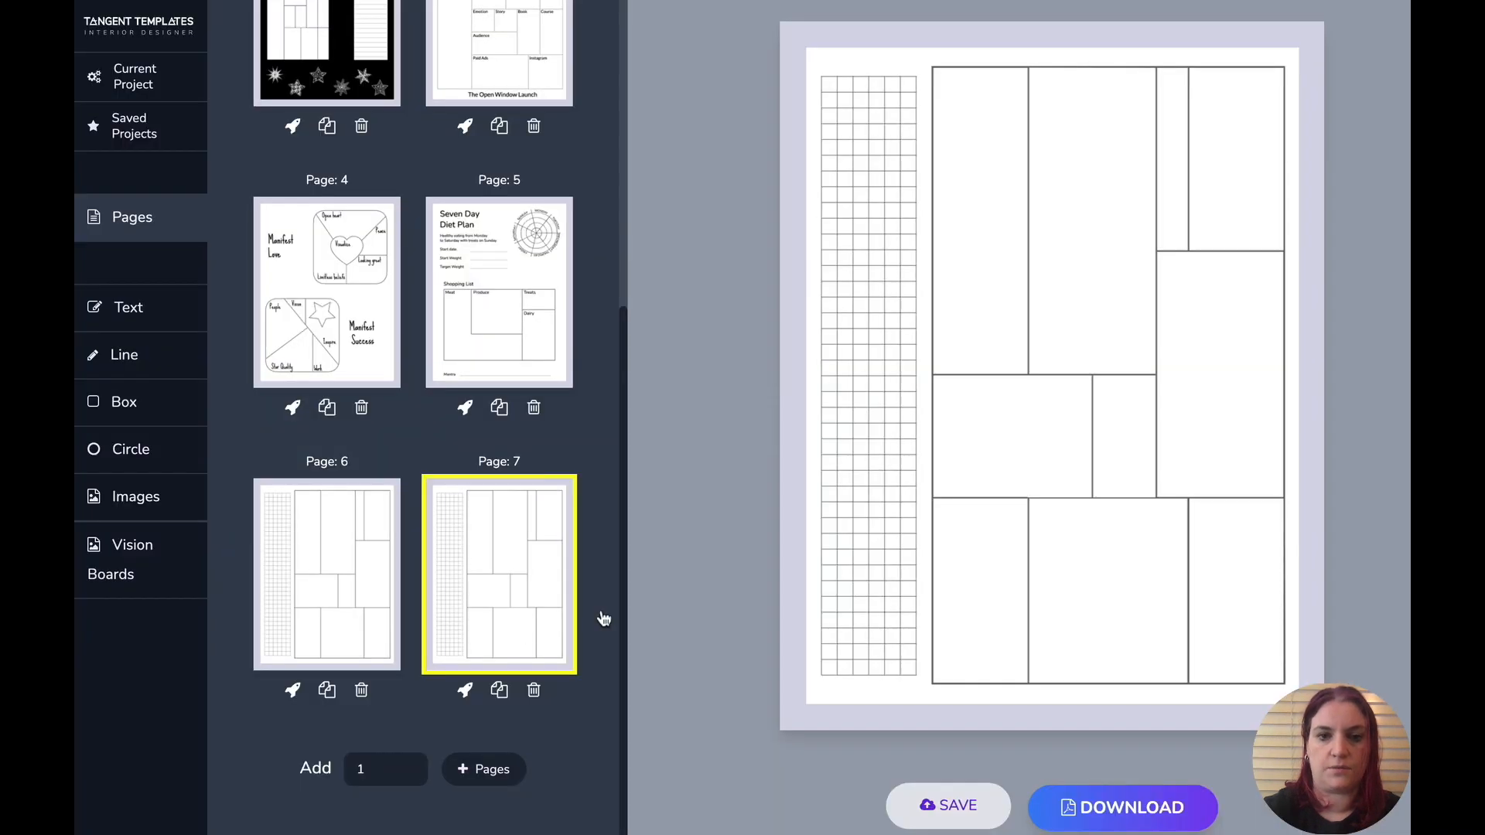
- Mirror the vision board grid on the duplicated page
click(1044, 677)
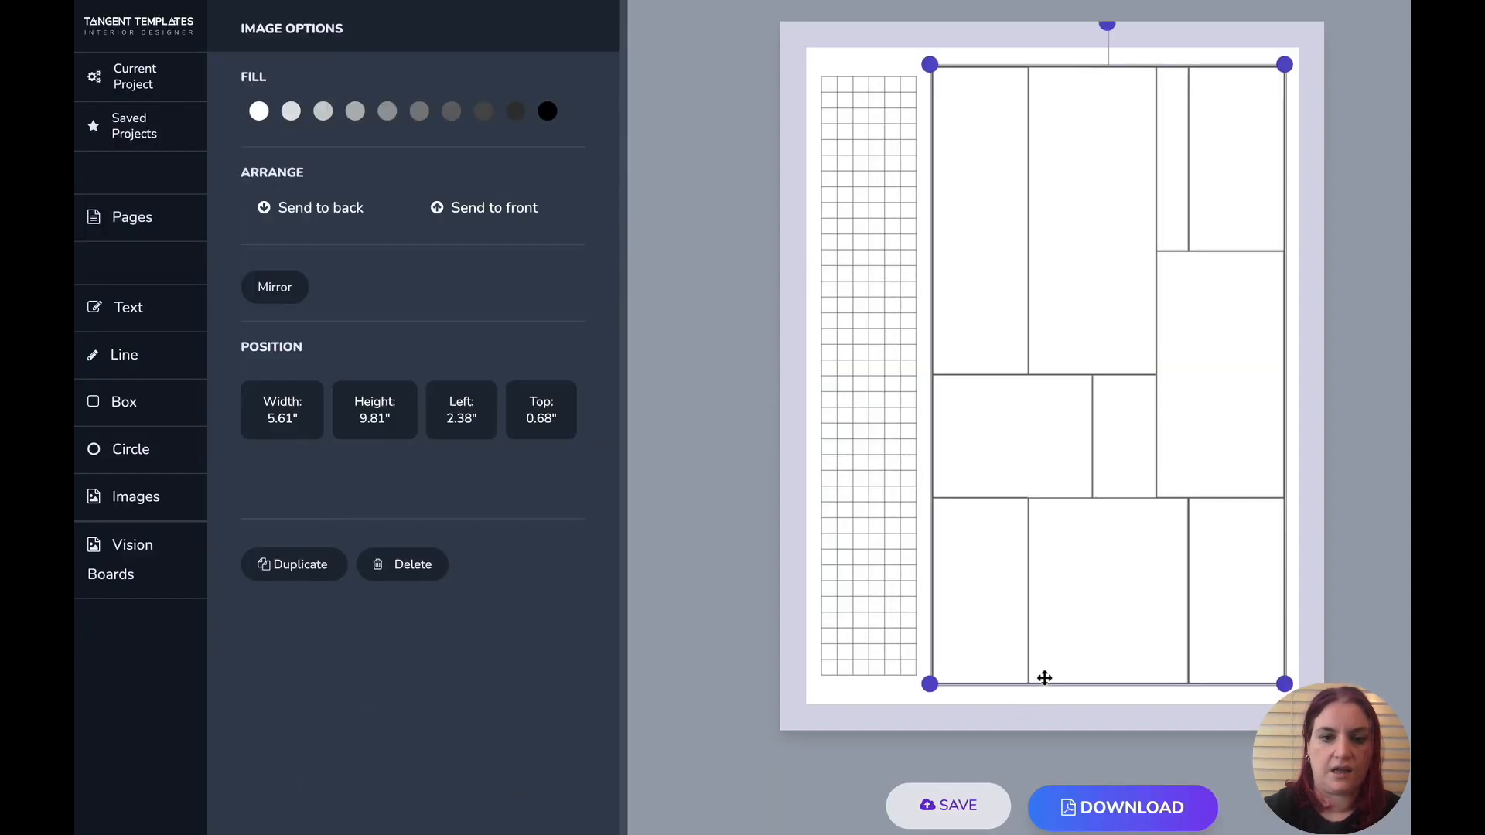
click(282, 300)
click(922, 708)
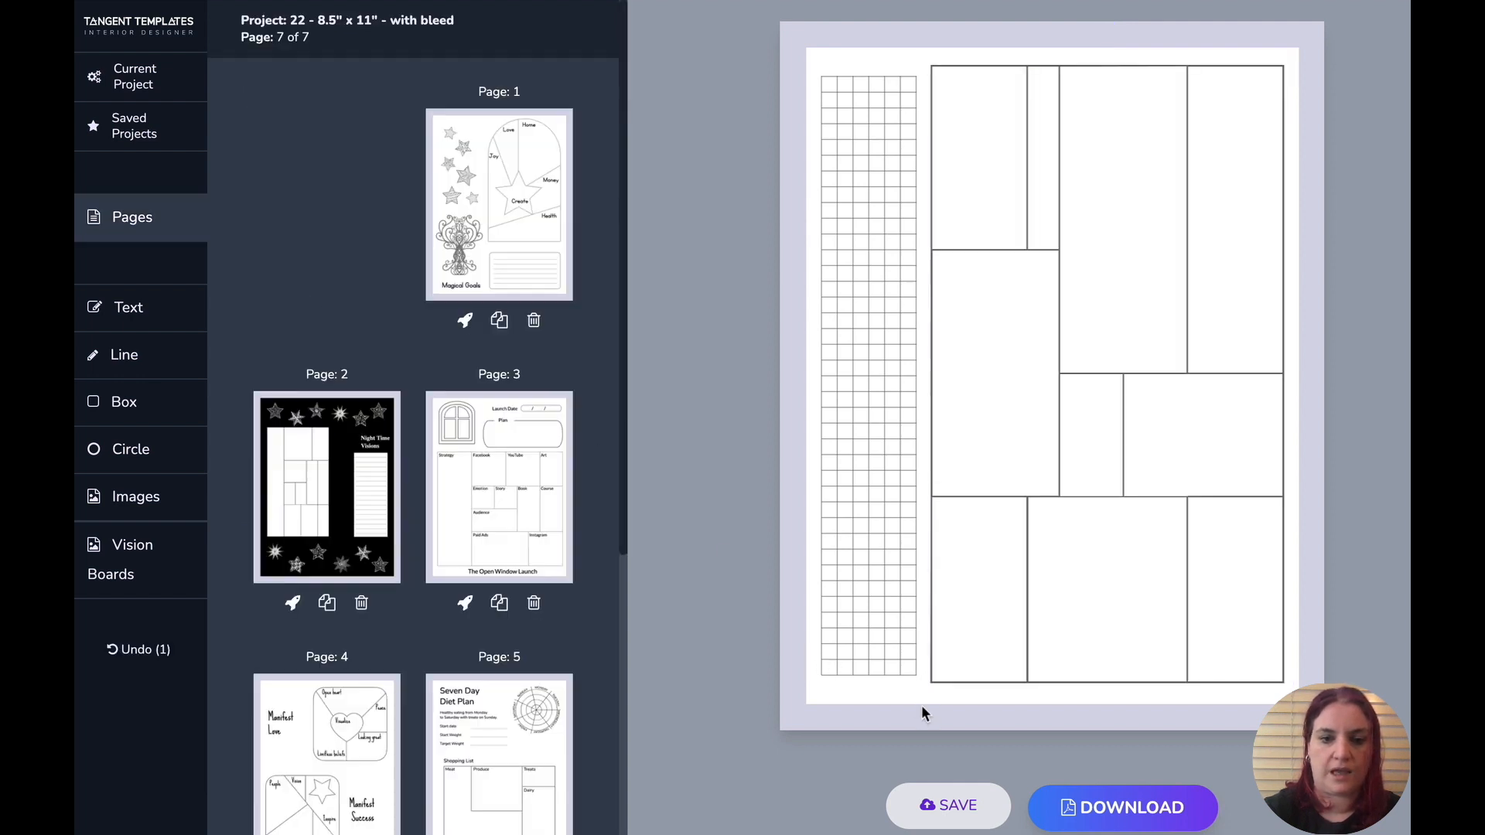
- Move the graph paper strip across to the right edge of the page
drag(921, 706, 754, 20)
drag(855, 132, 1227, 132)
click(1226, 132)
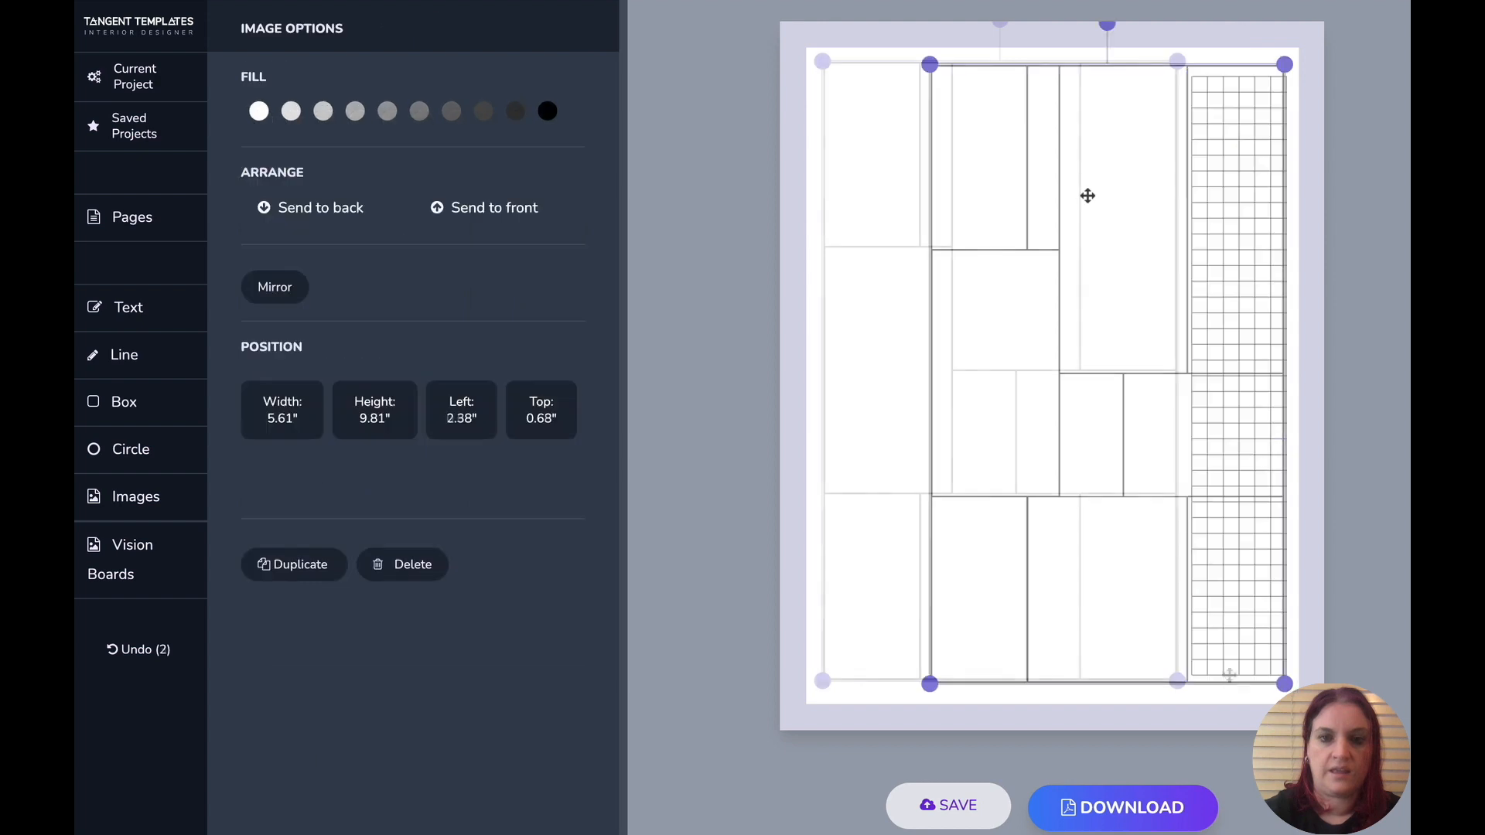
- Shift the mirrored vision board left so it sits against the page's left margin
drag(1087, 195, 995, 189)
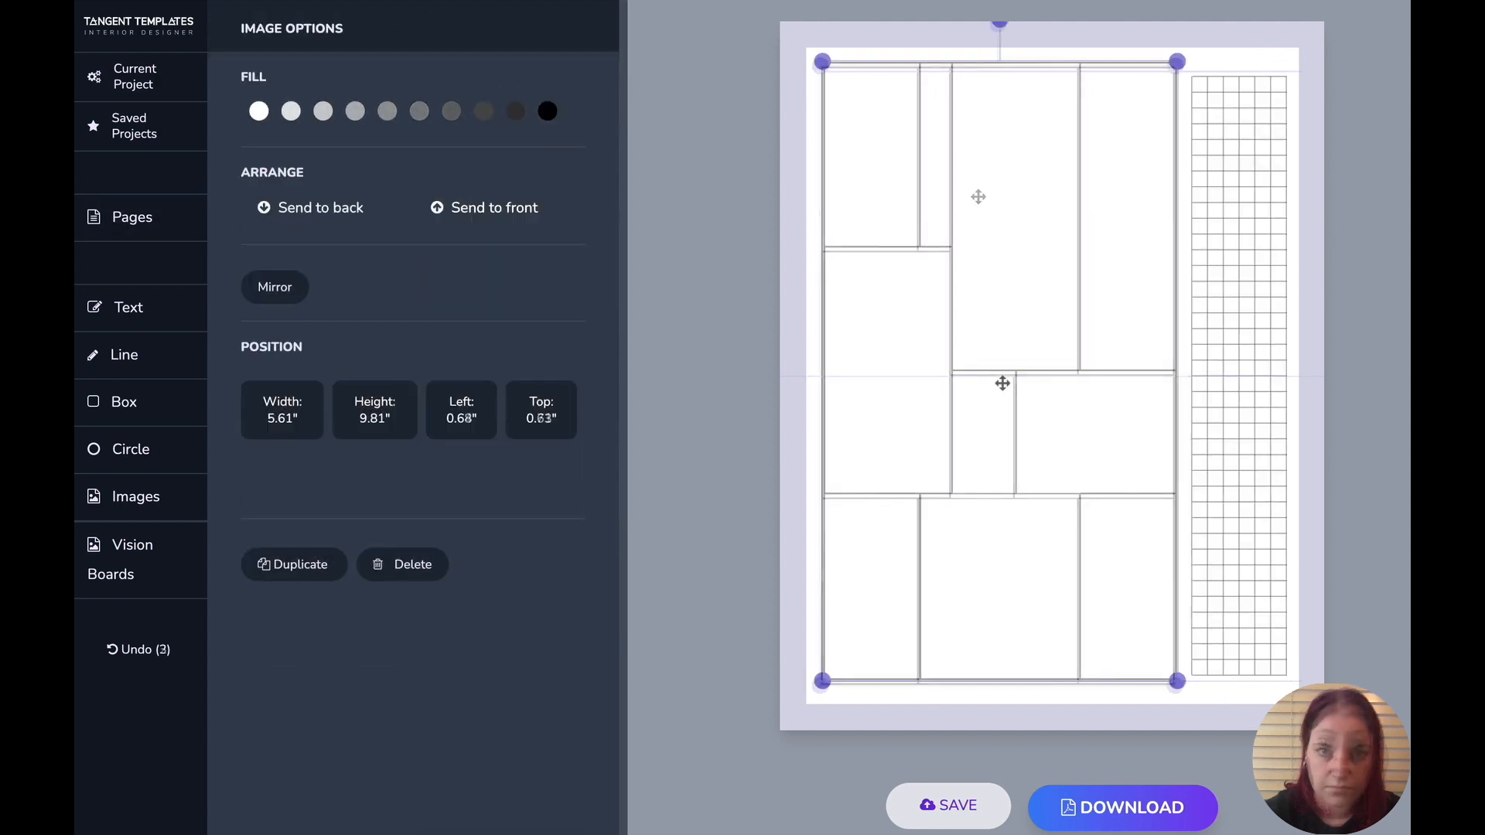
drag(1000, 379, 1003, 386)
click(1139, 699)
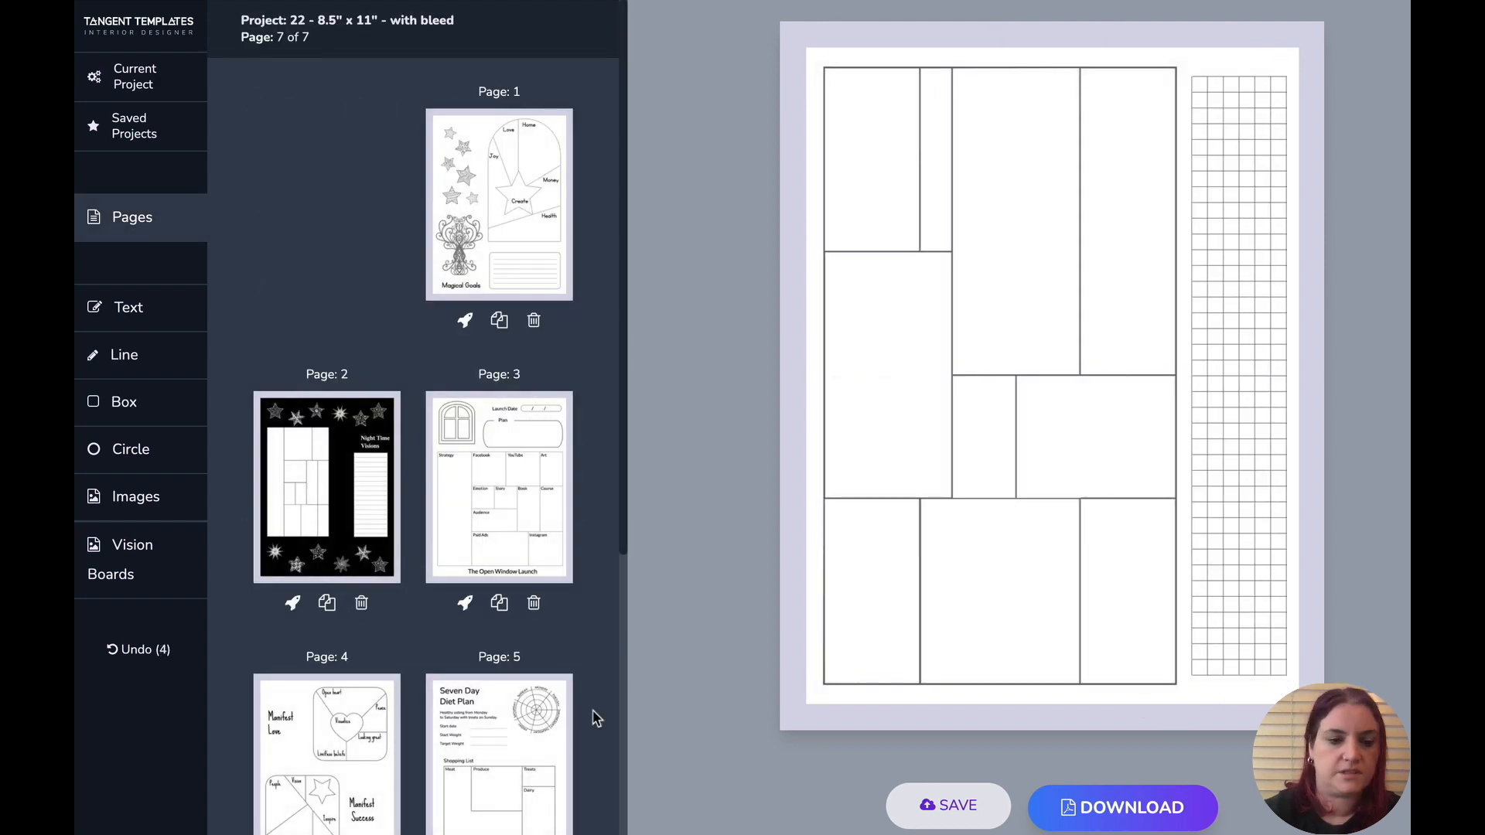
- Compare pages 6 and 7, then open page 1
scroll(520, 679, down, 5)
click(325, 615)
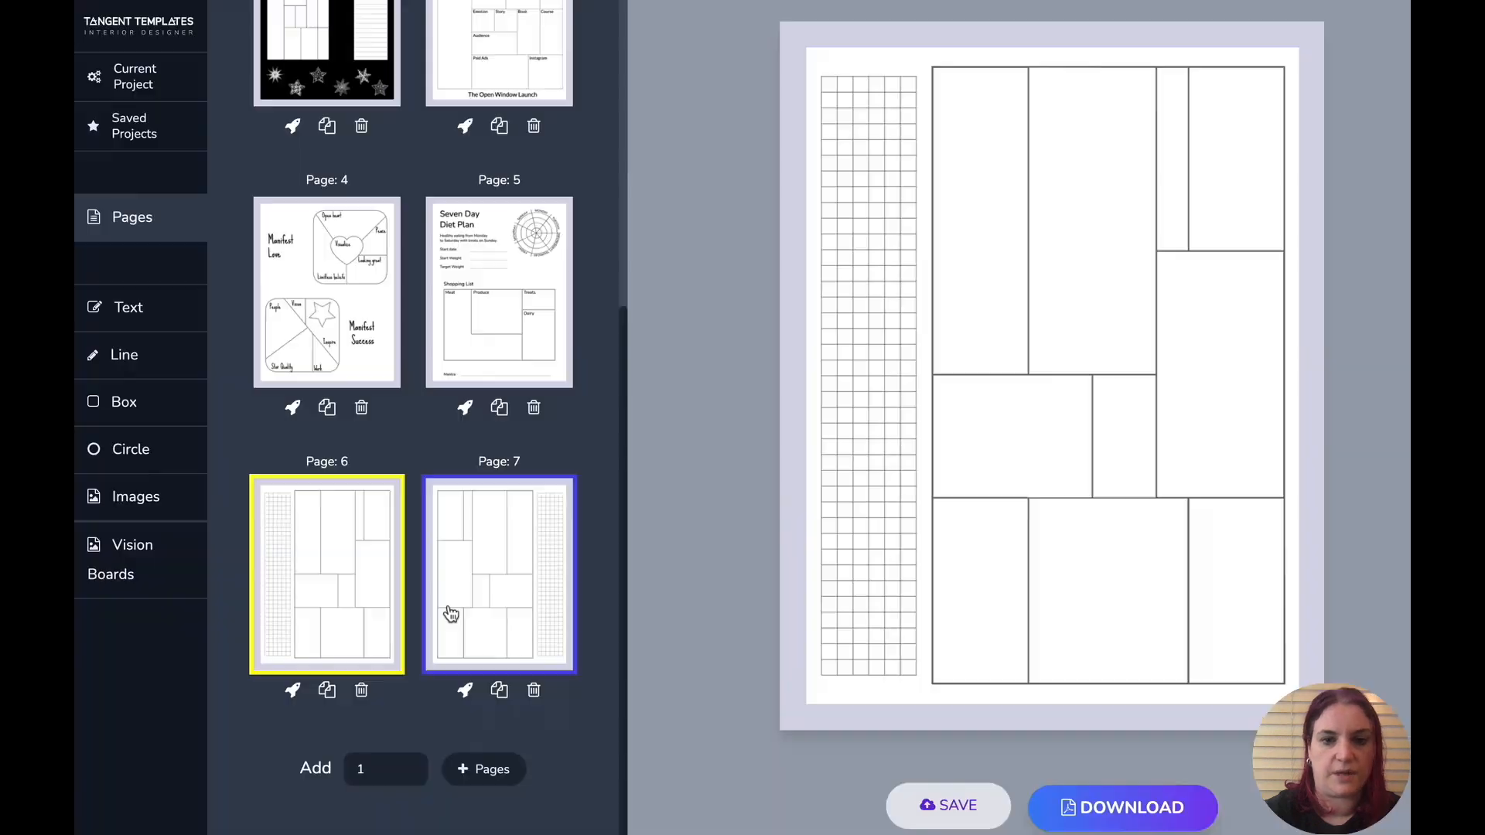
click(473, 613)
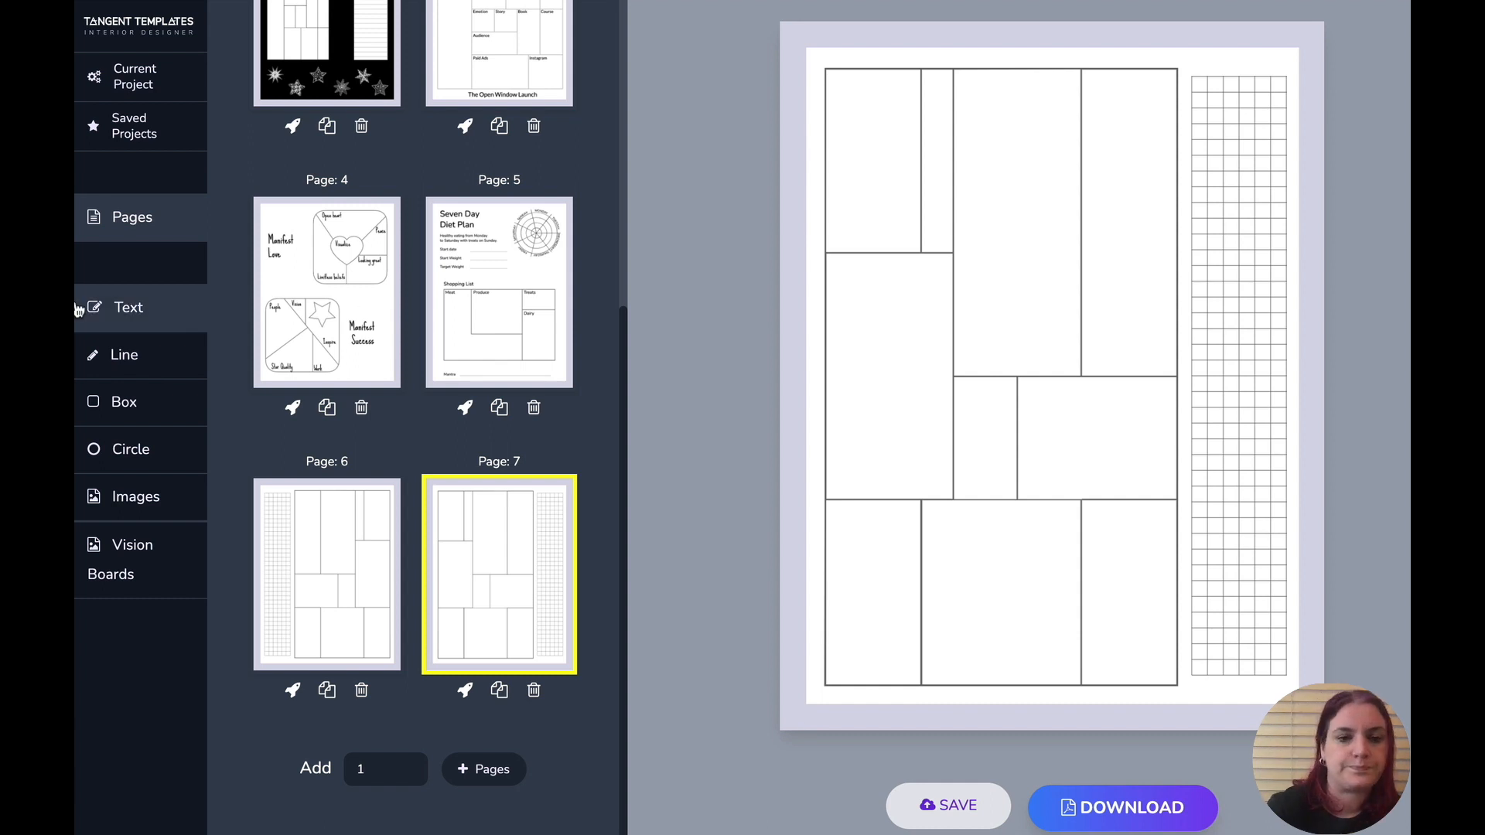
scroll(534, 363, up, 6)
click(529, 222)
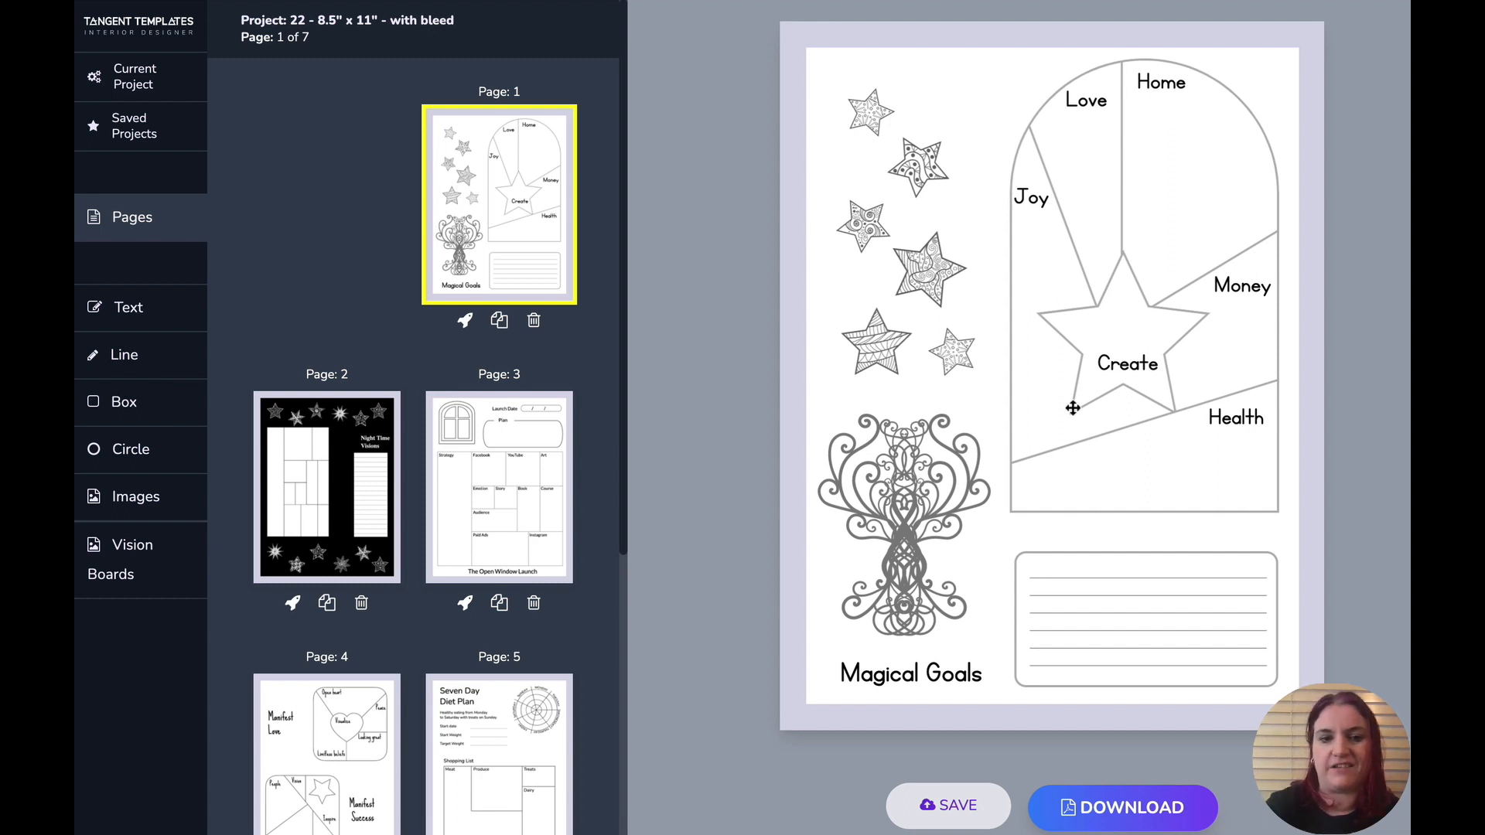
- Browse the Trees and Stars categories in the image library
click(926, 572)
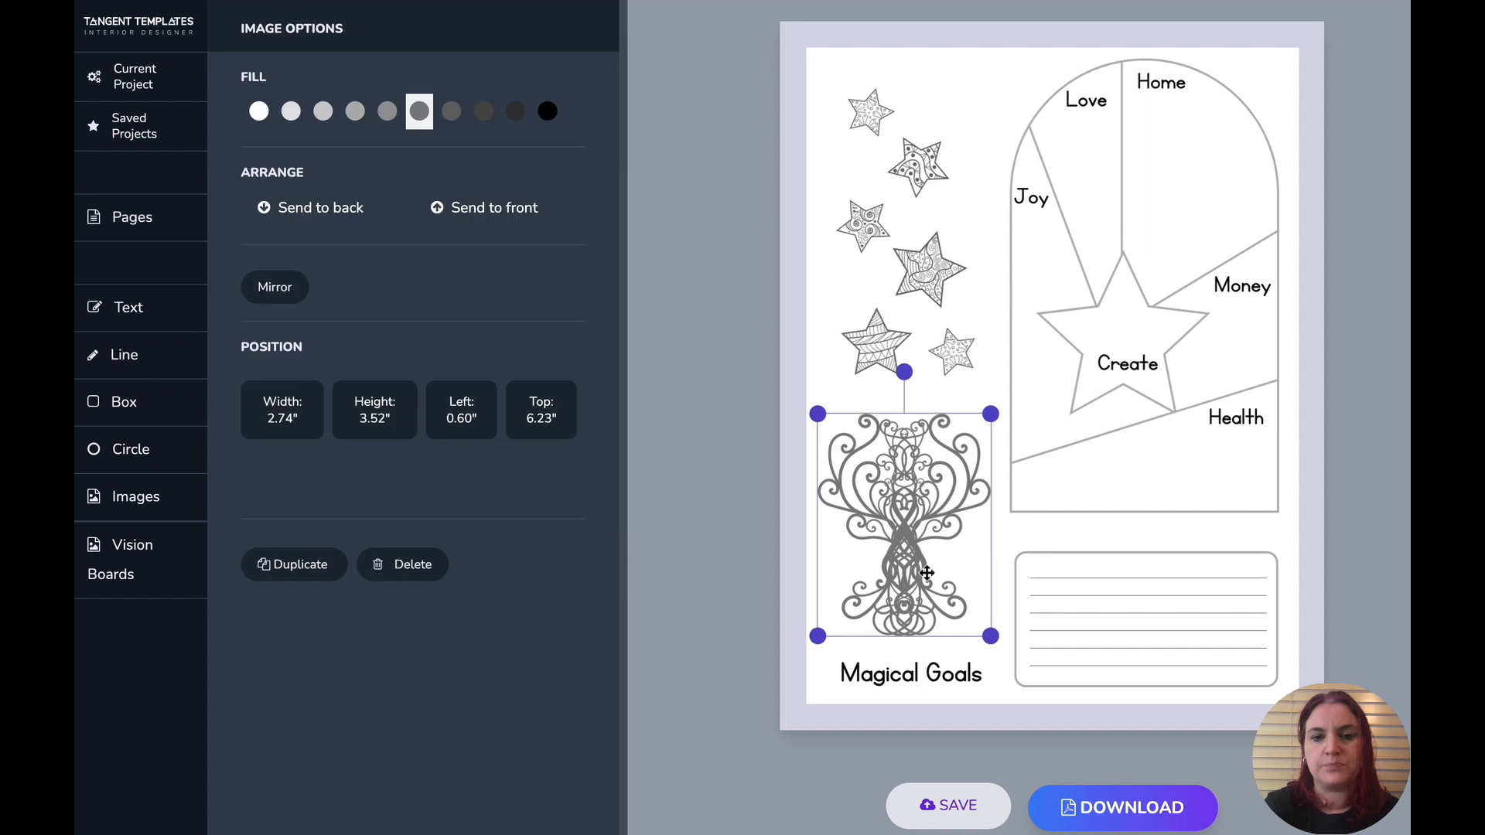
click(136, 498)
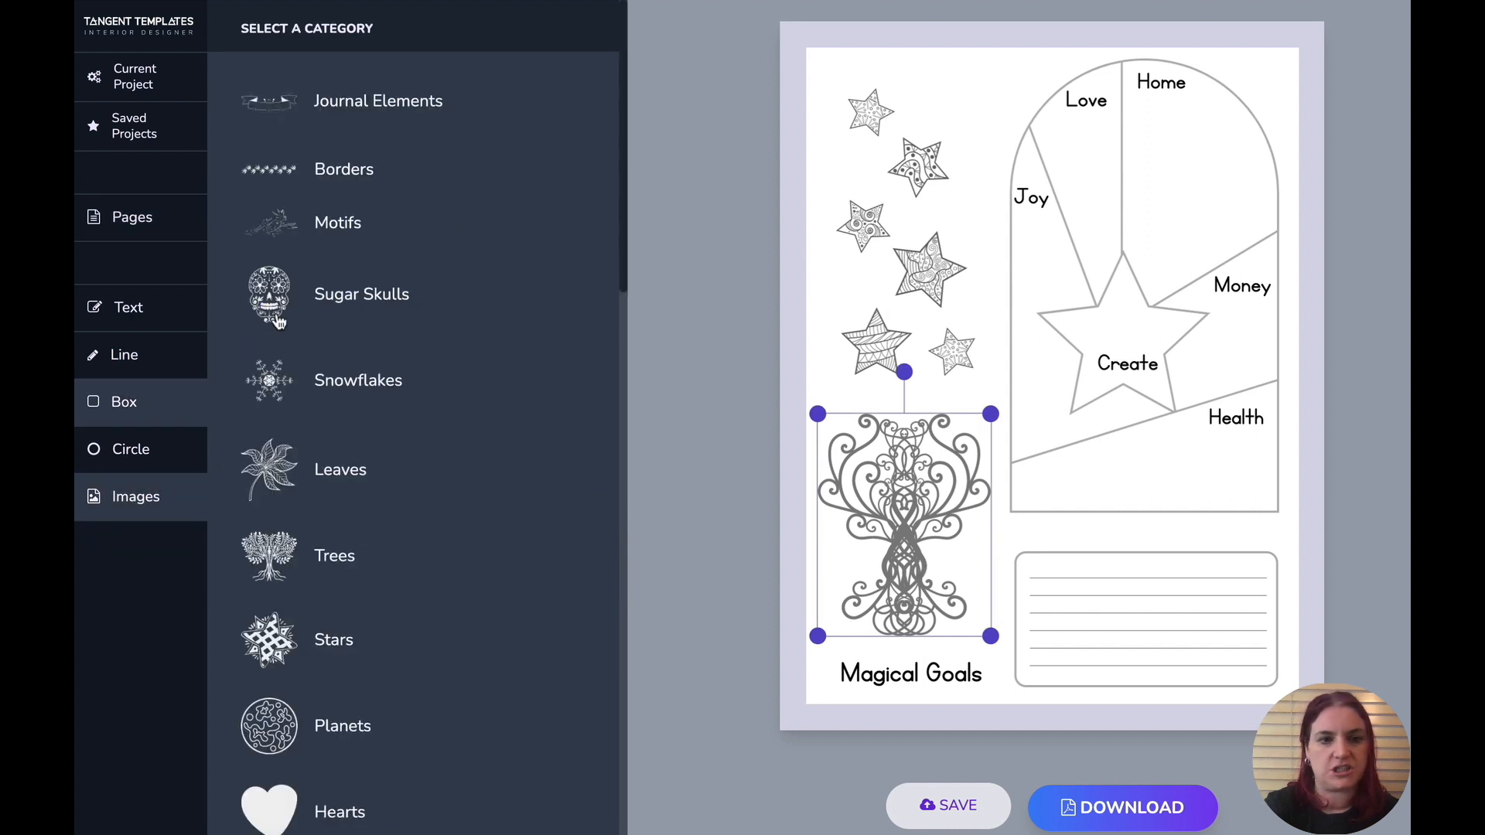
click(309, 556)
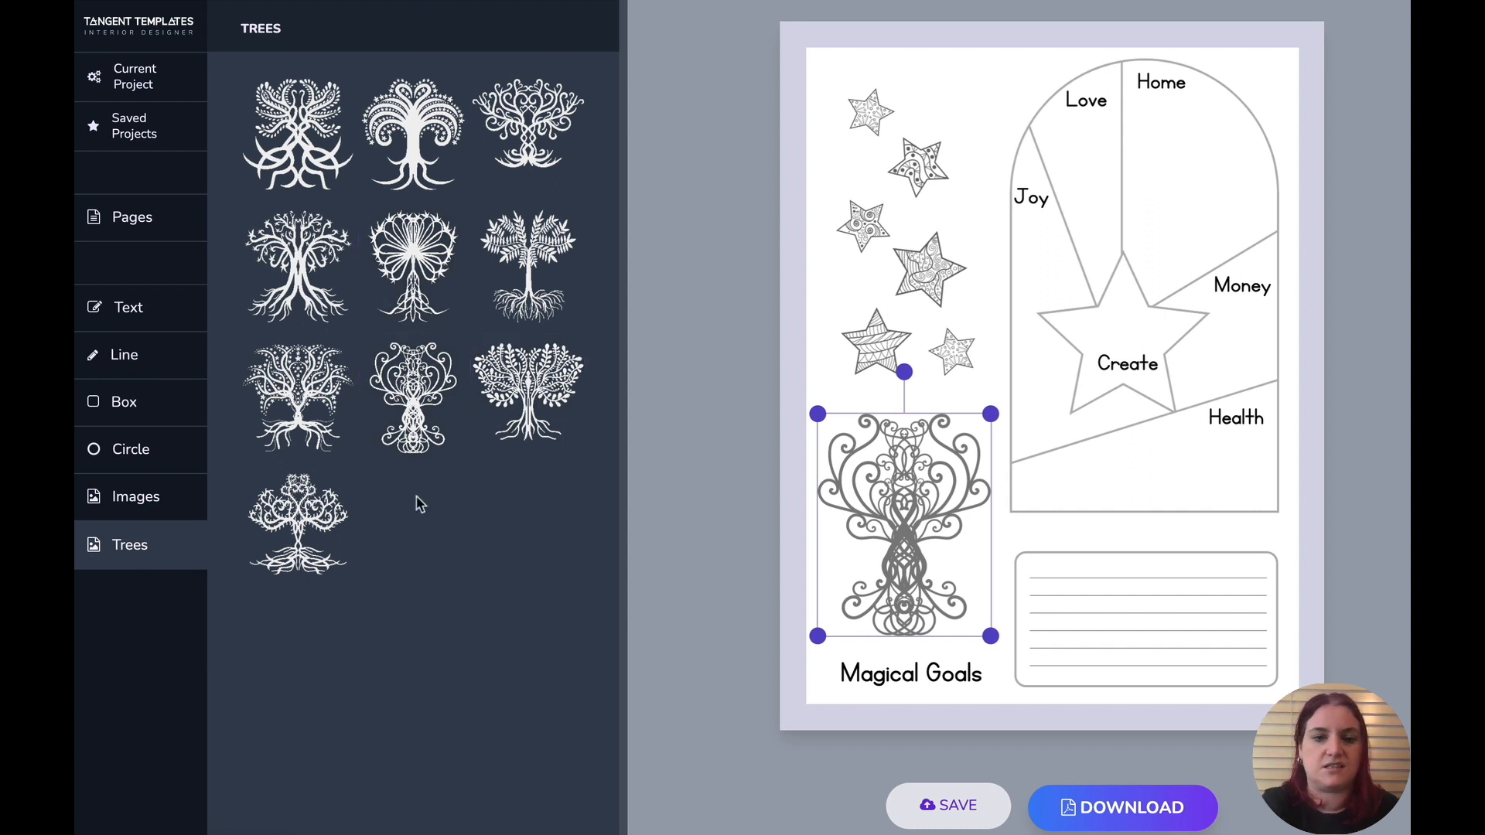
click(138, 501)
click(351, 662)
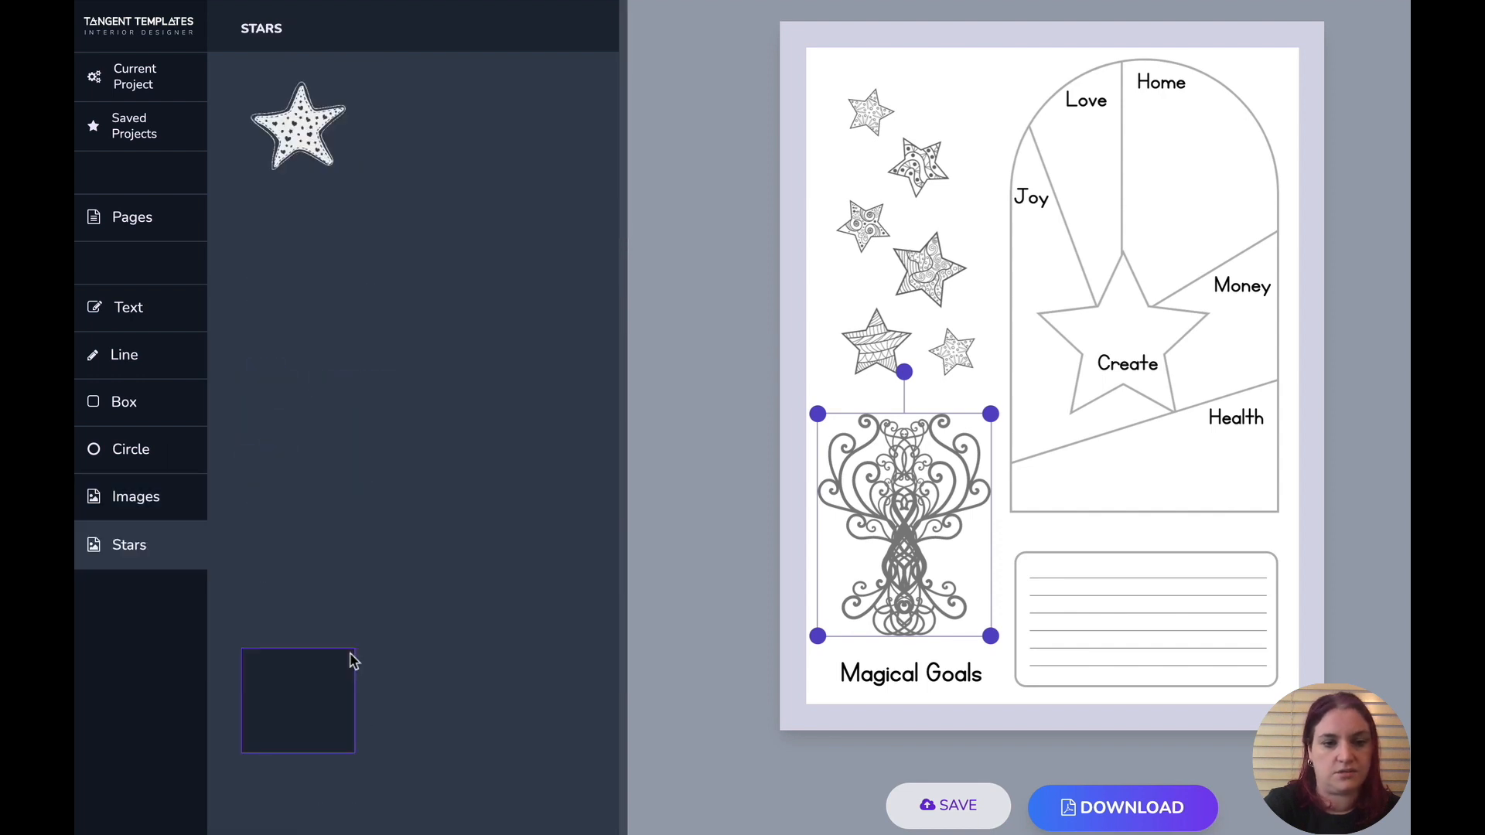
click(920, 152)
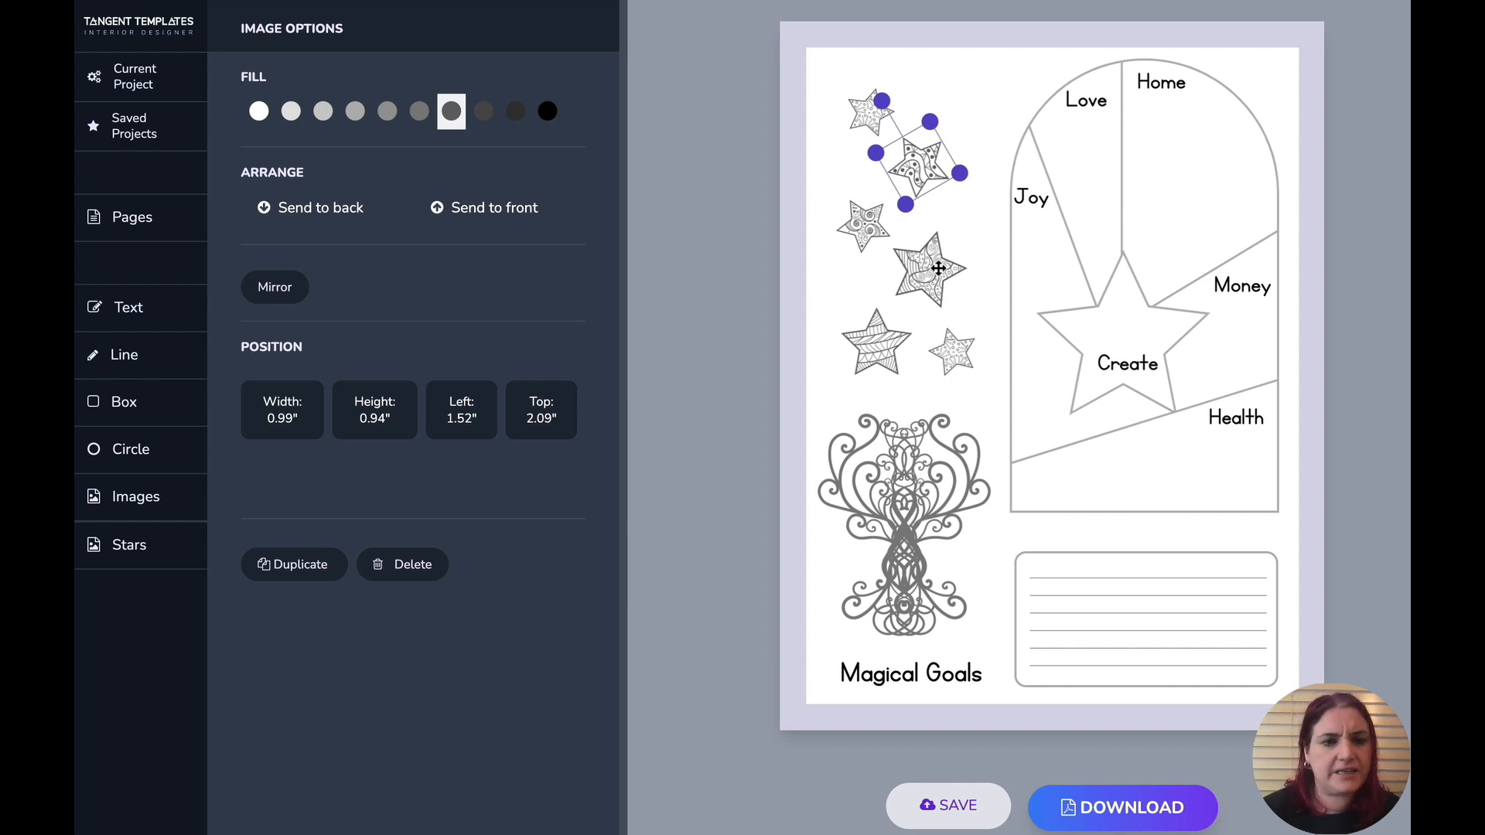
click(985, 89)
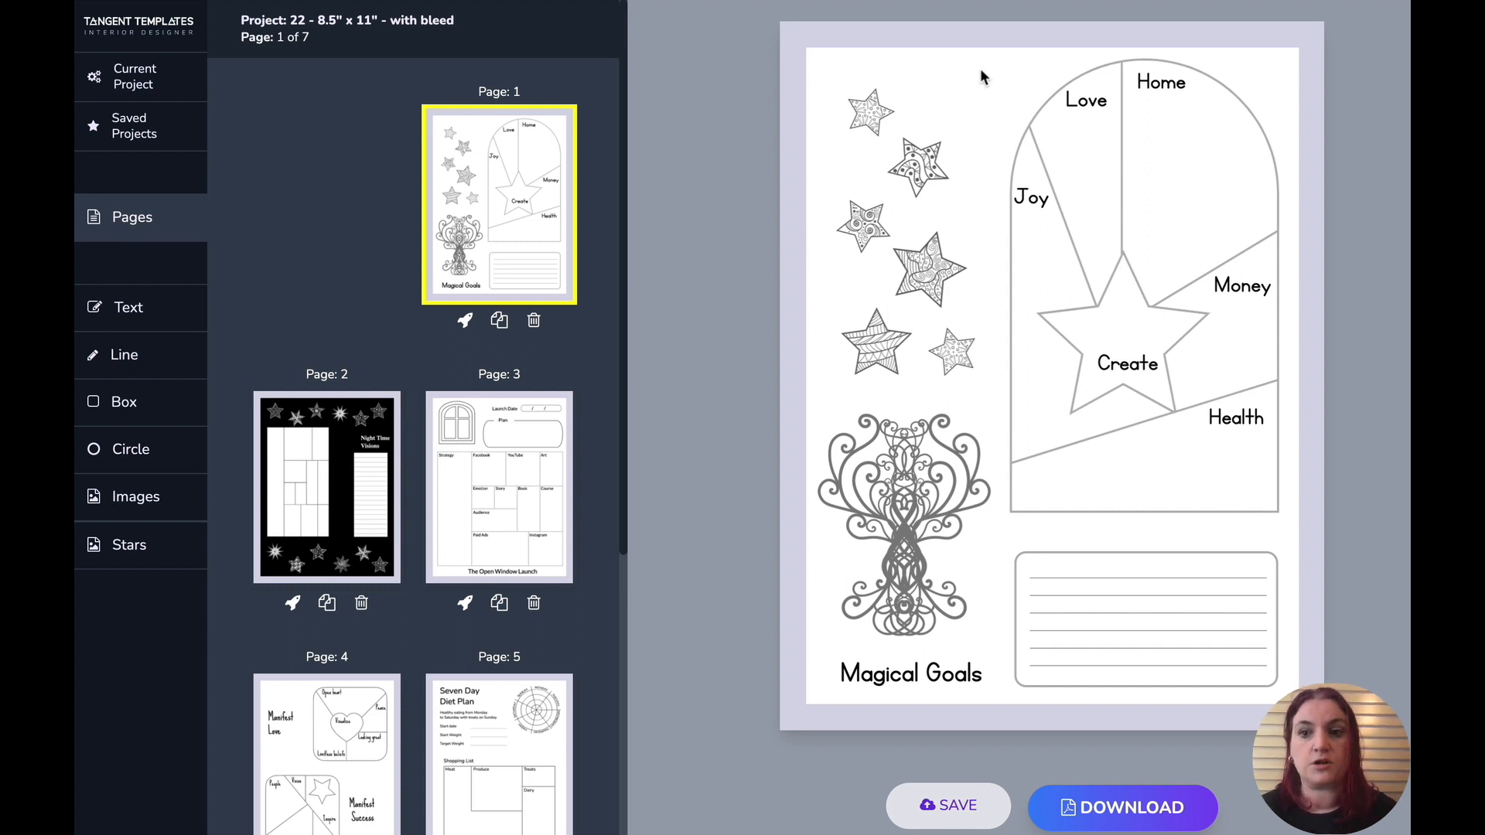
- Select the stars above the tree, align them left and stack them left to right
drag(981, 69, 828, 200)
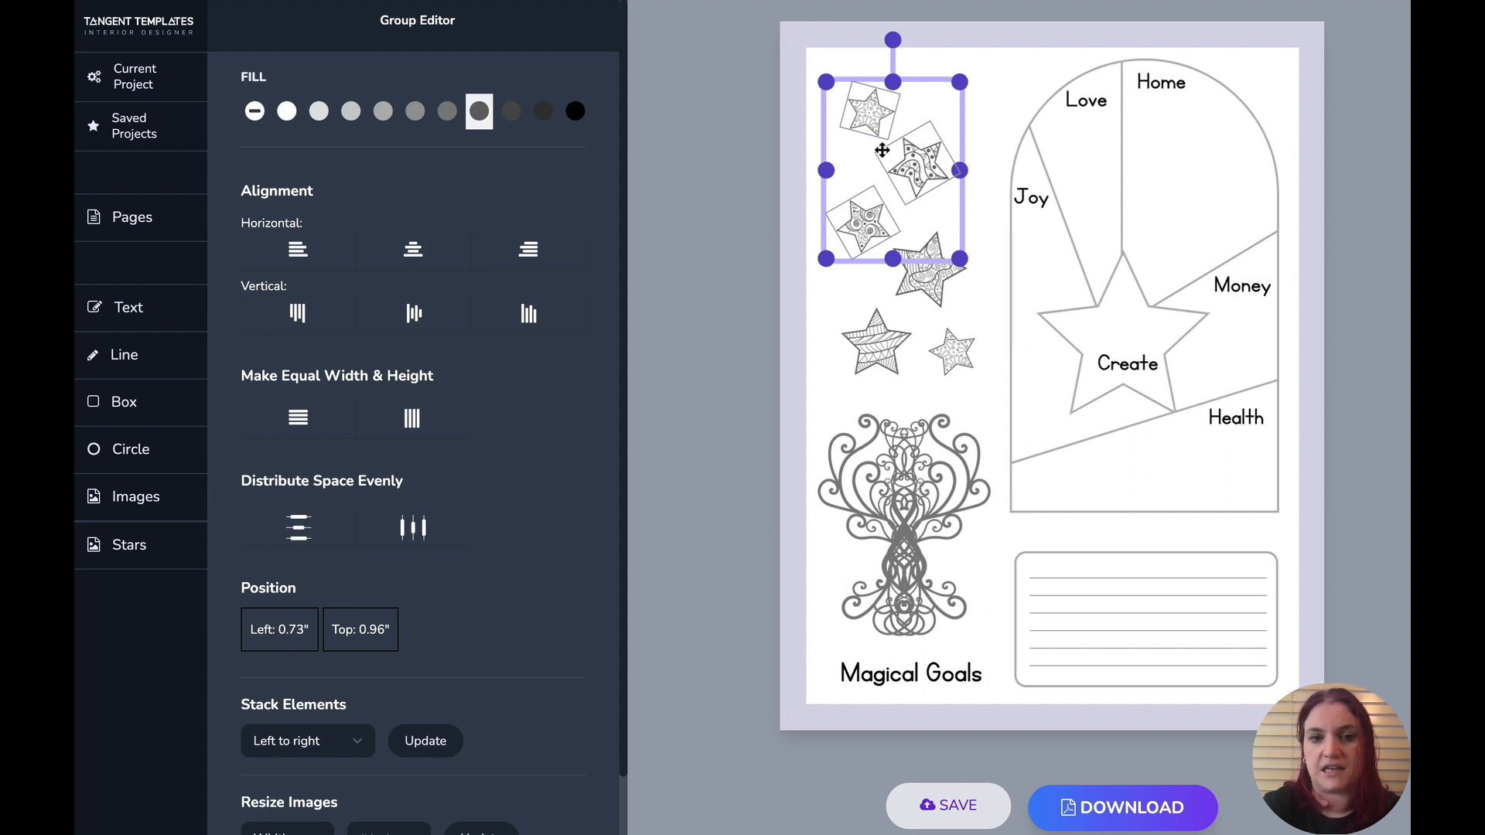
click(999, 141)
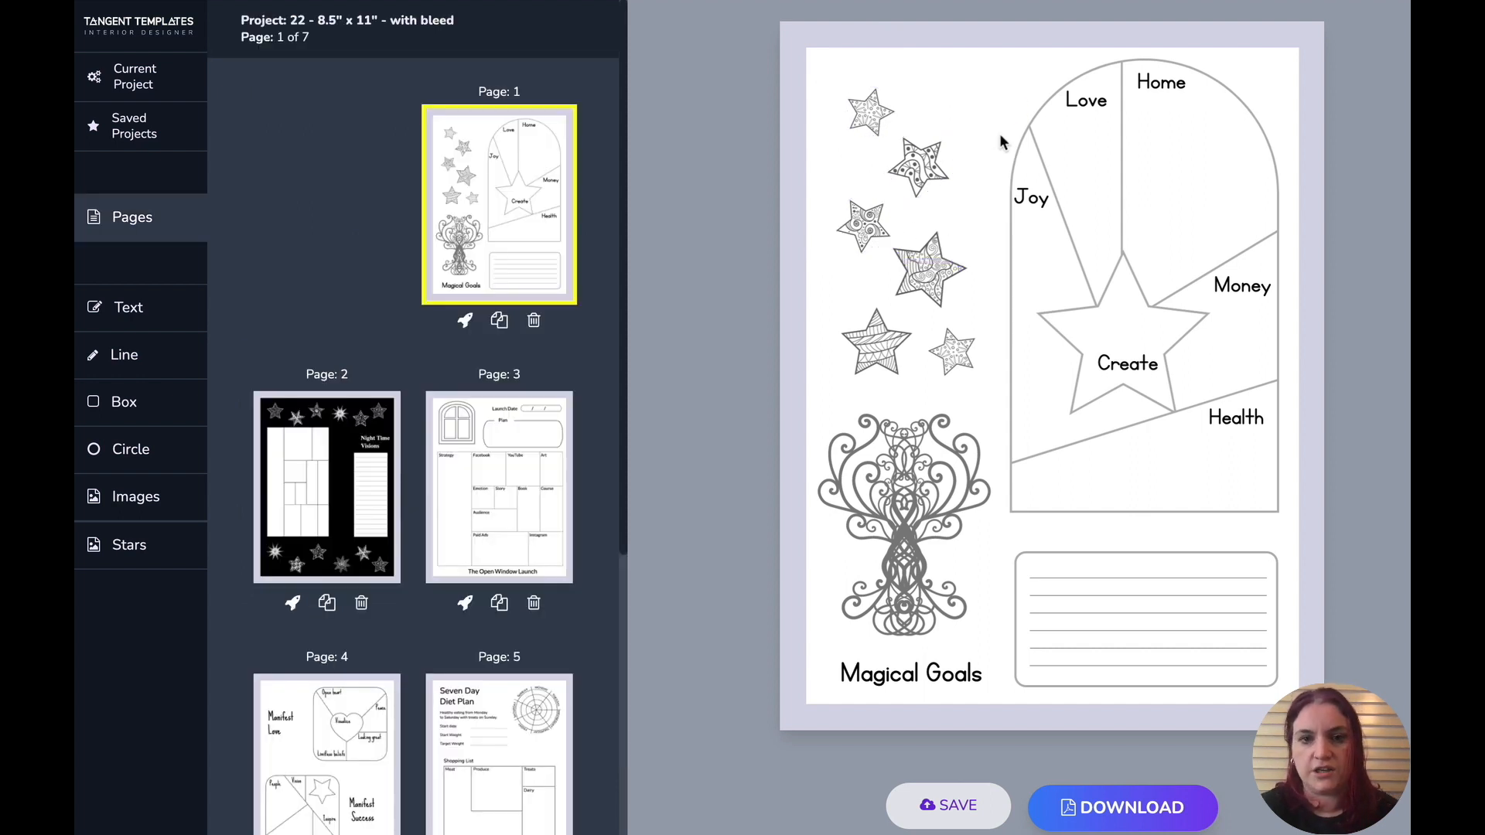
click(927, 257)
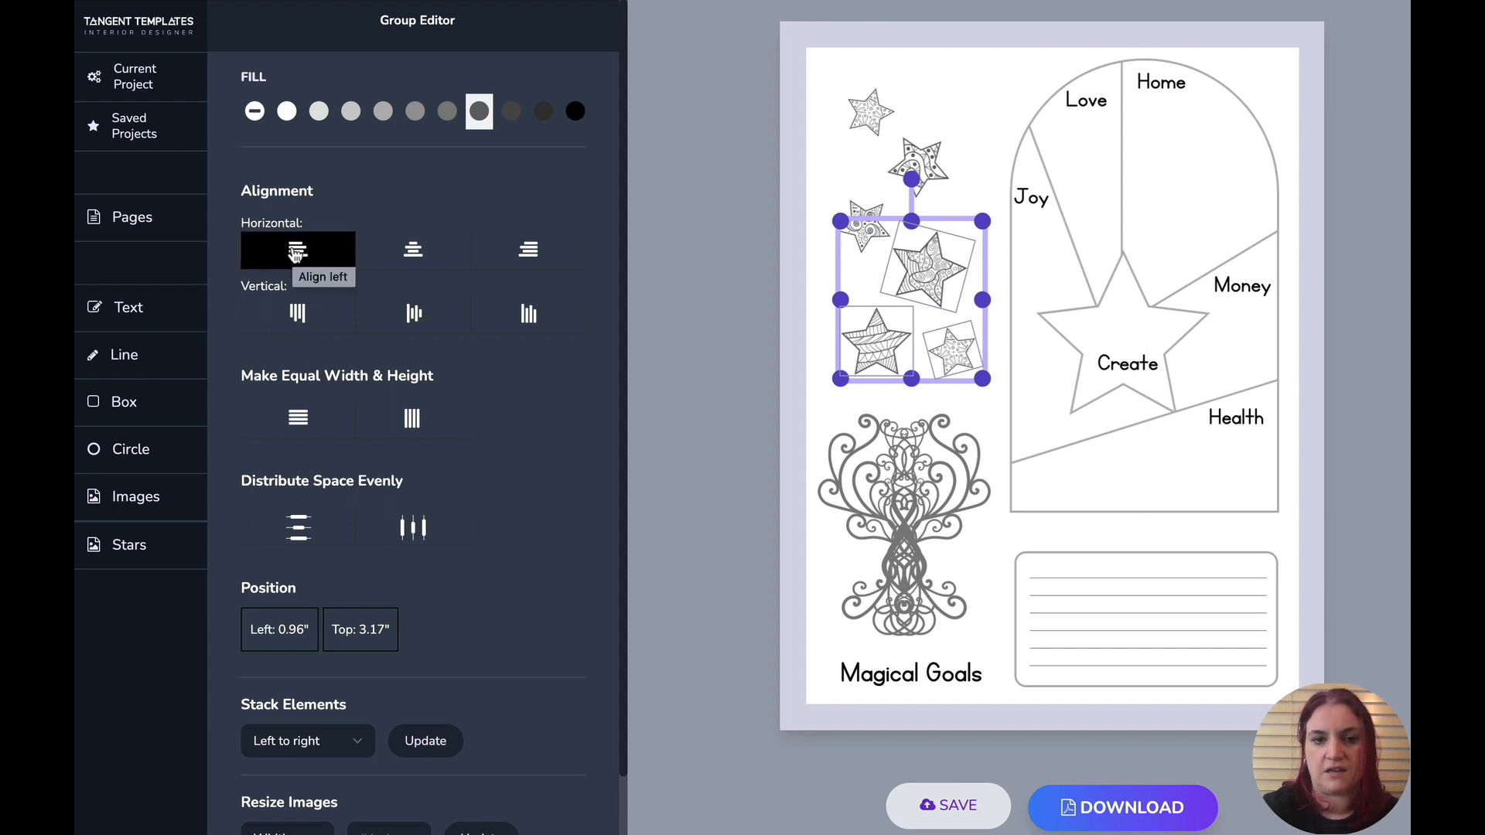
click(295, 255)
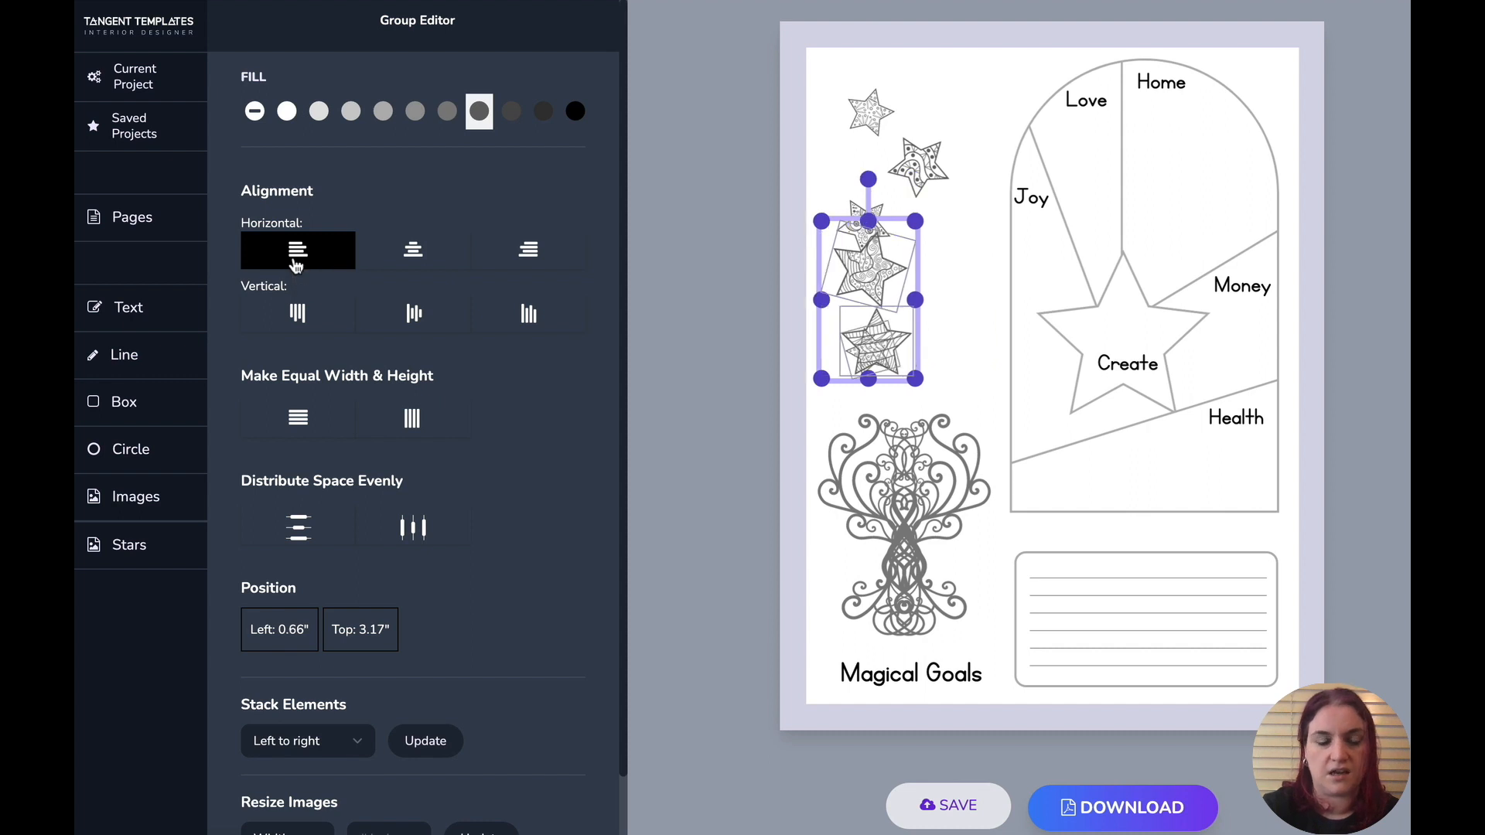
click(321, 316)
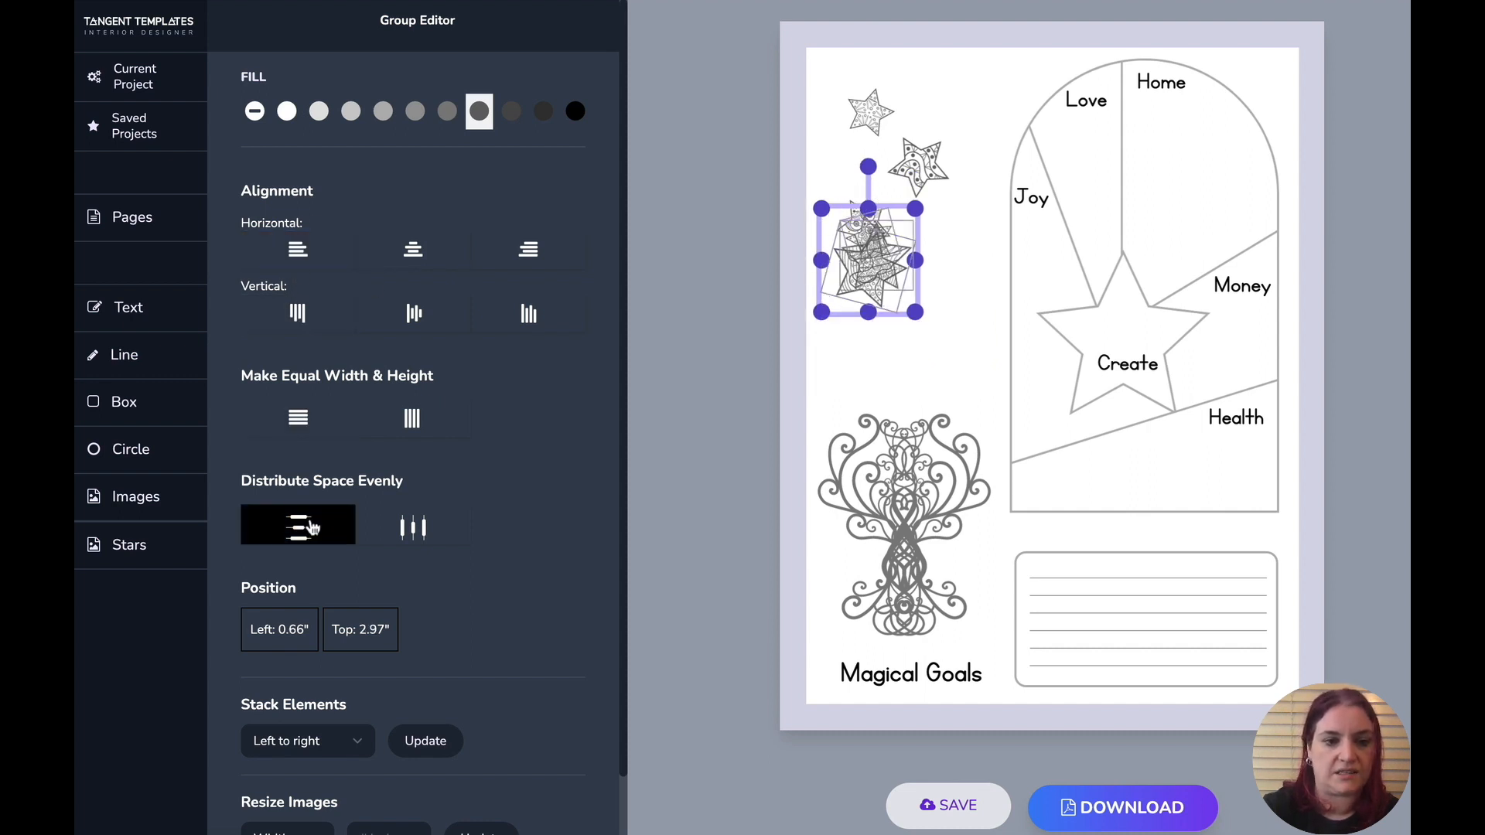
scroll(302, 519, down, 1)
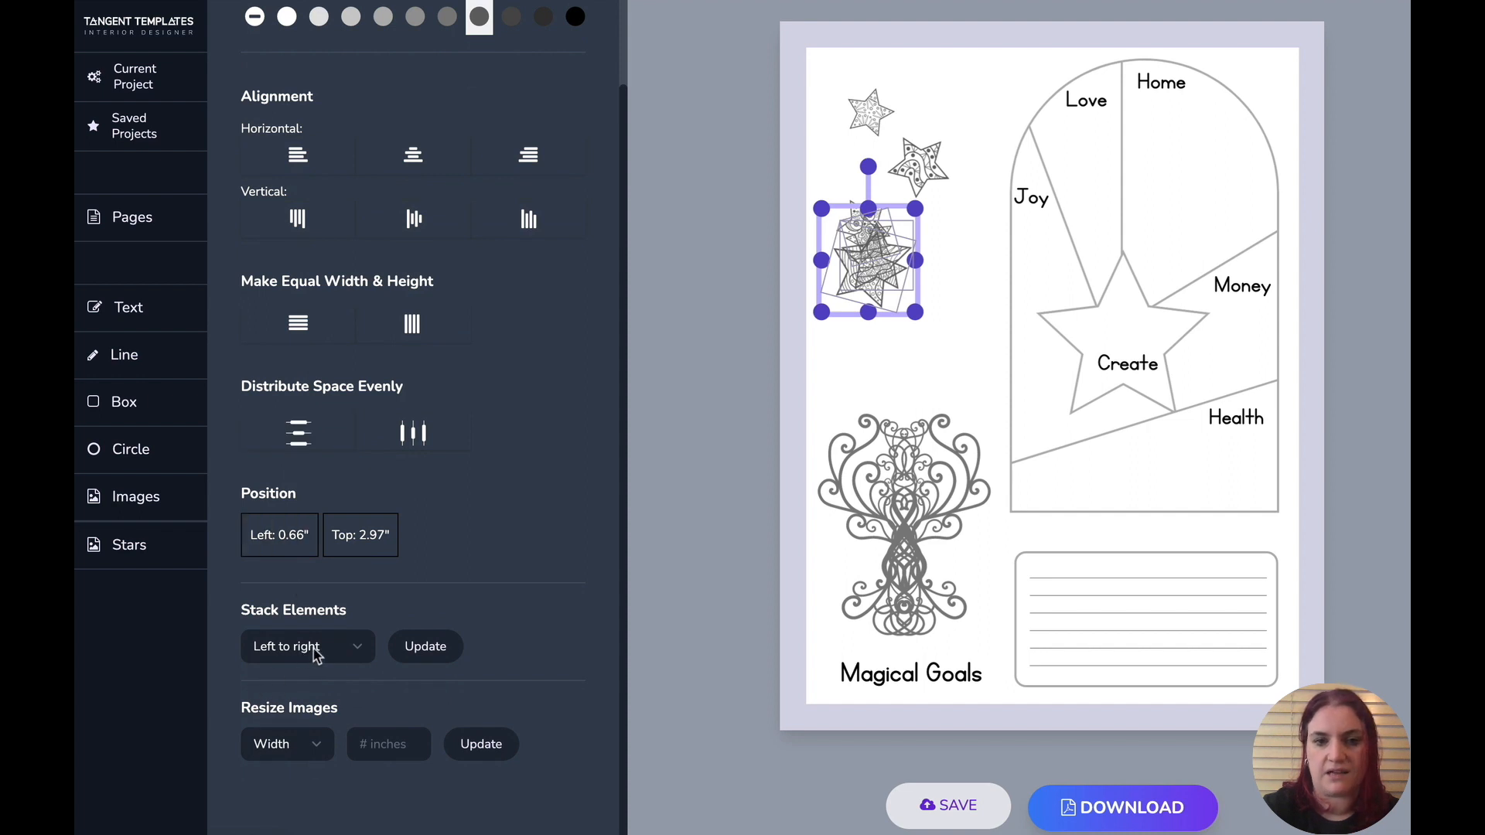
click(416, 646)
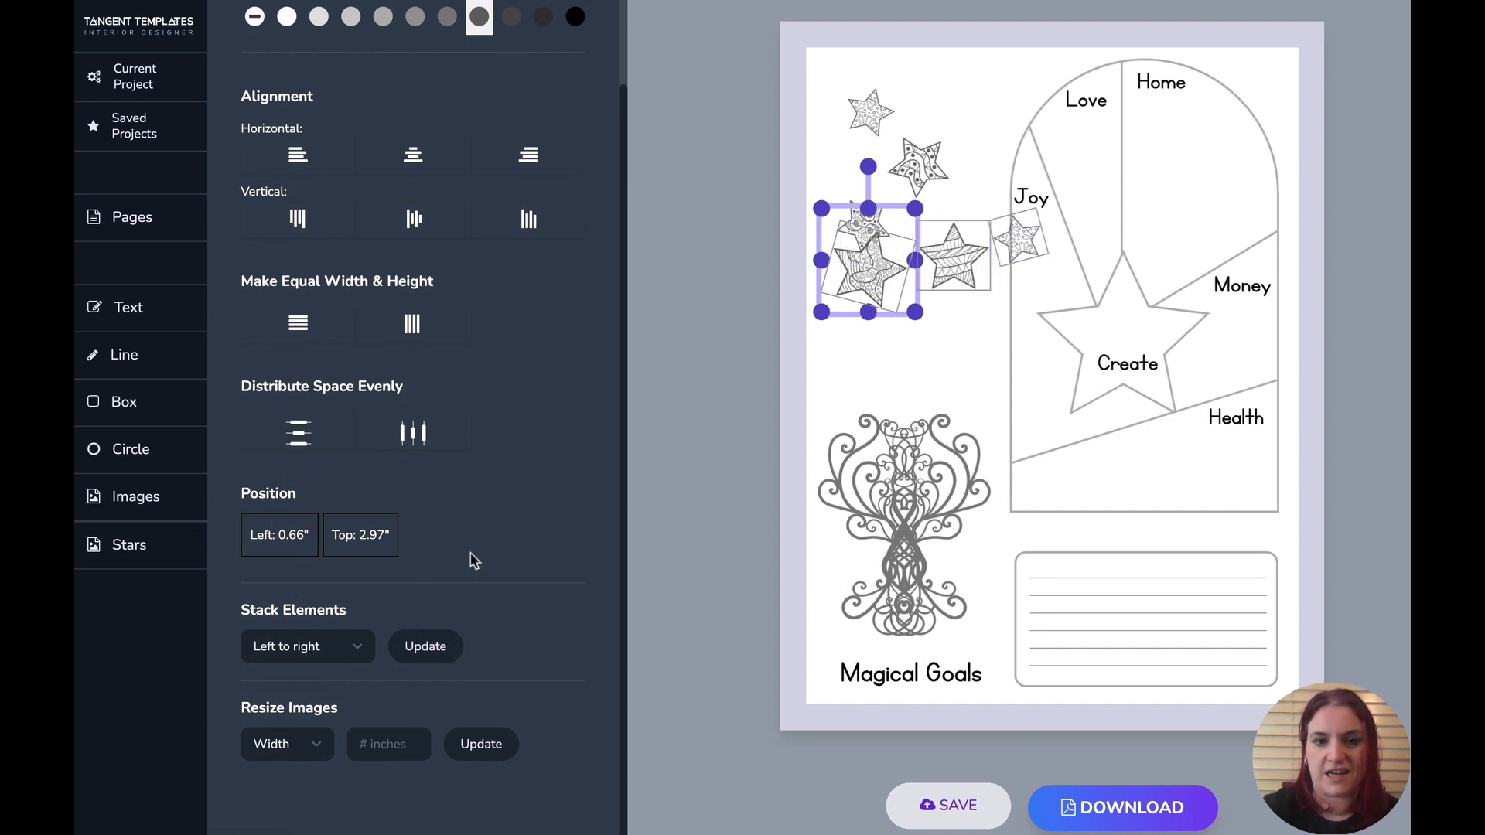
- Drag the stacked stars back into a scattered column above the tree
click(912, 341)
click(887, 288)
drag(887, 288, 942, 278)
drag(1022, 240, 966, 360)
click(905, 389)
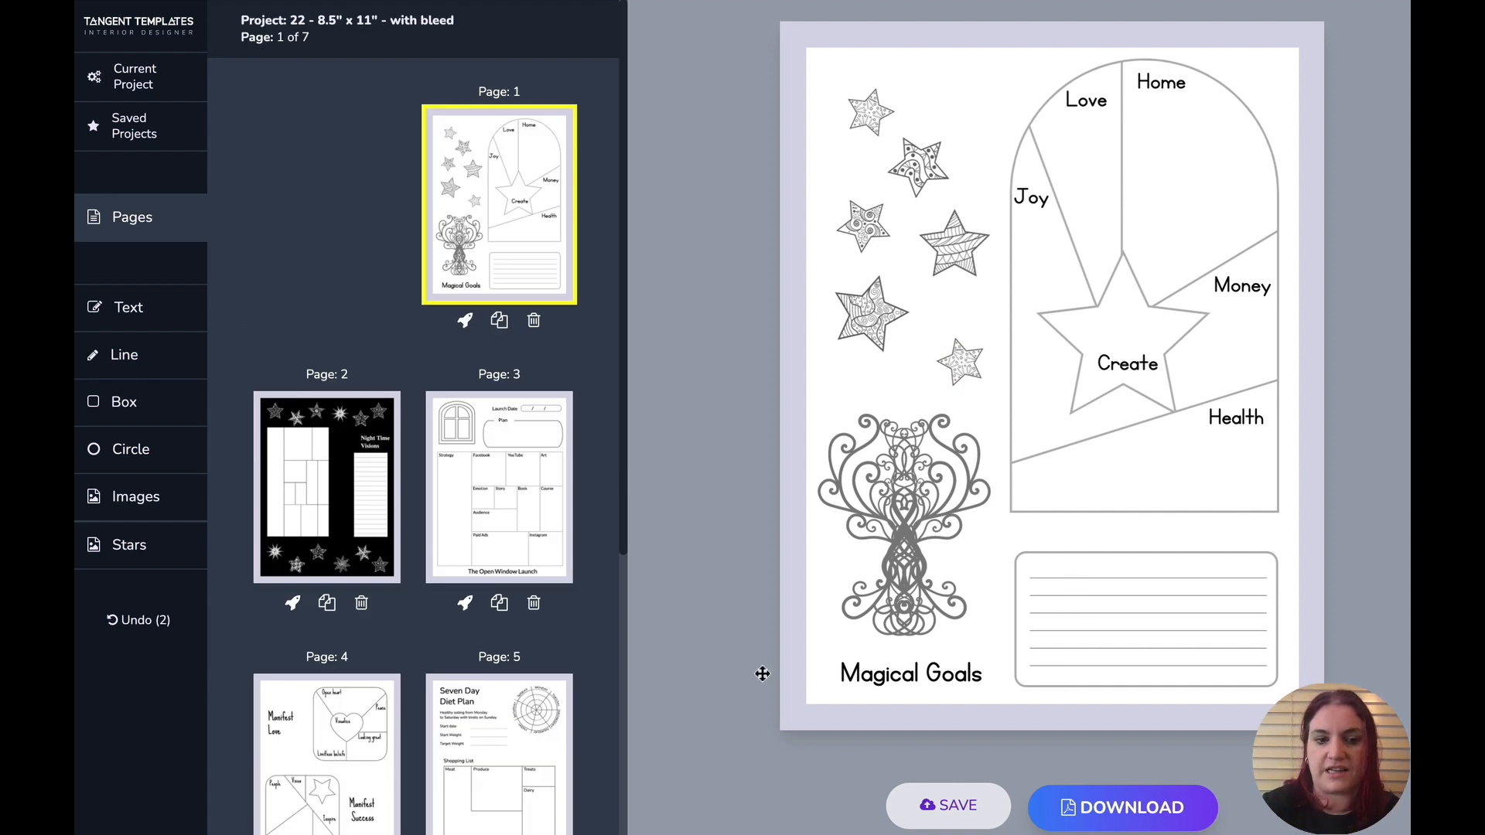
- On the Seven Day Diet Plan page, align the three answer lines left and distribute them evenly
click(479, 769)
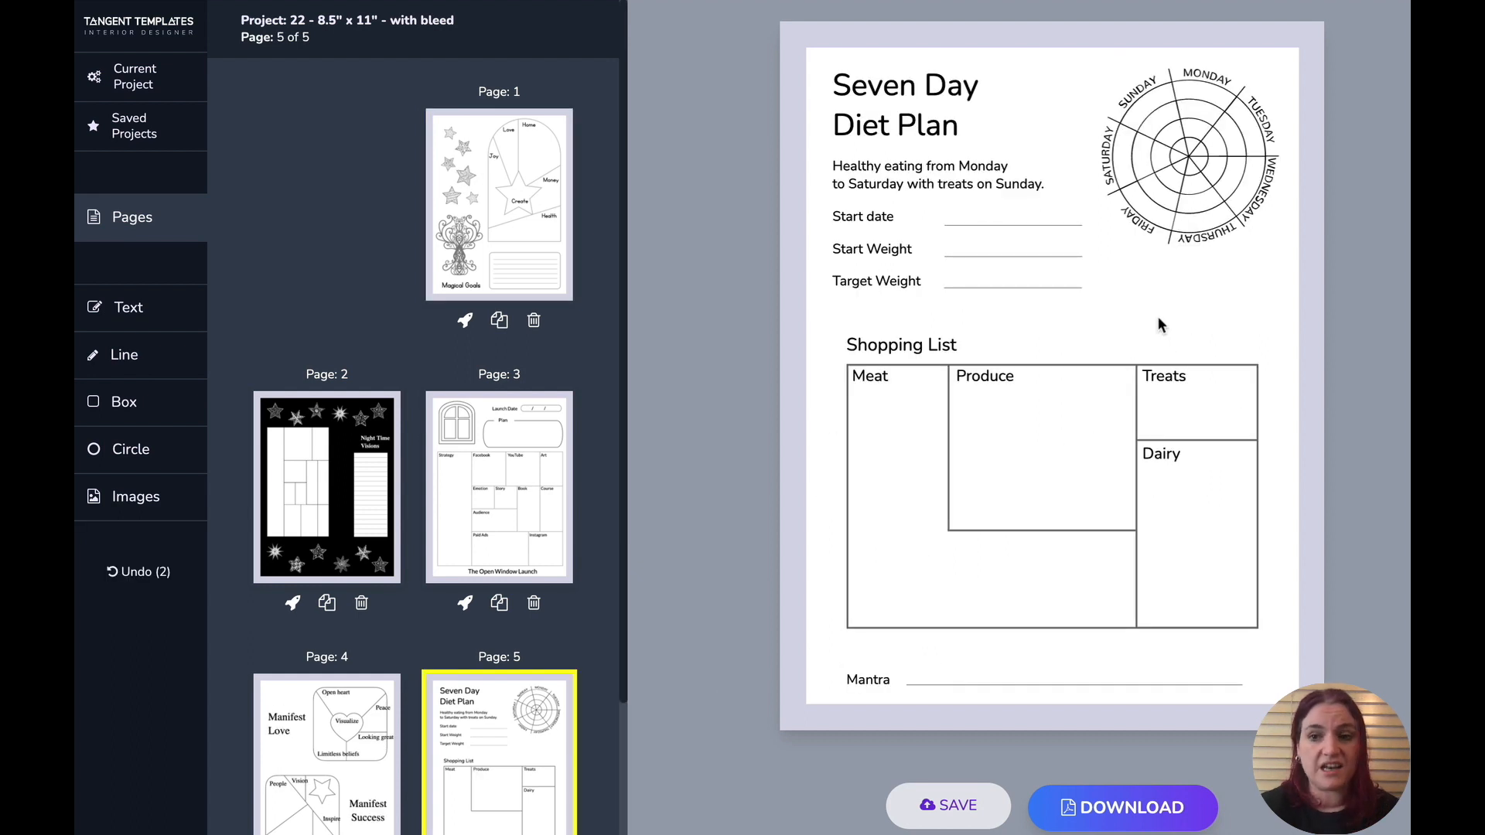
drag(1064, 310, 1024, 216)
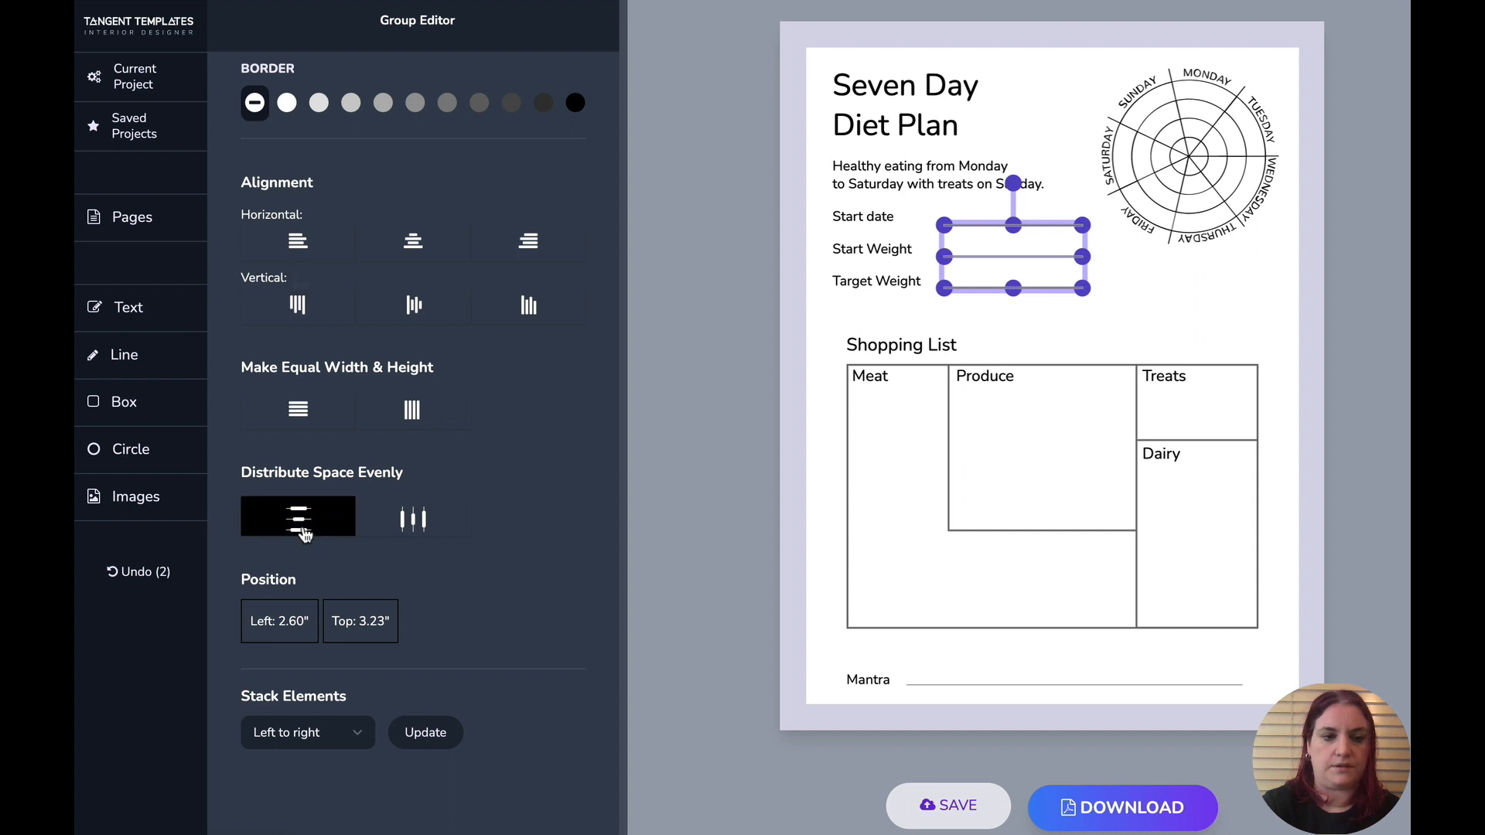
click(1038, 350)
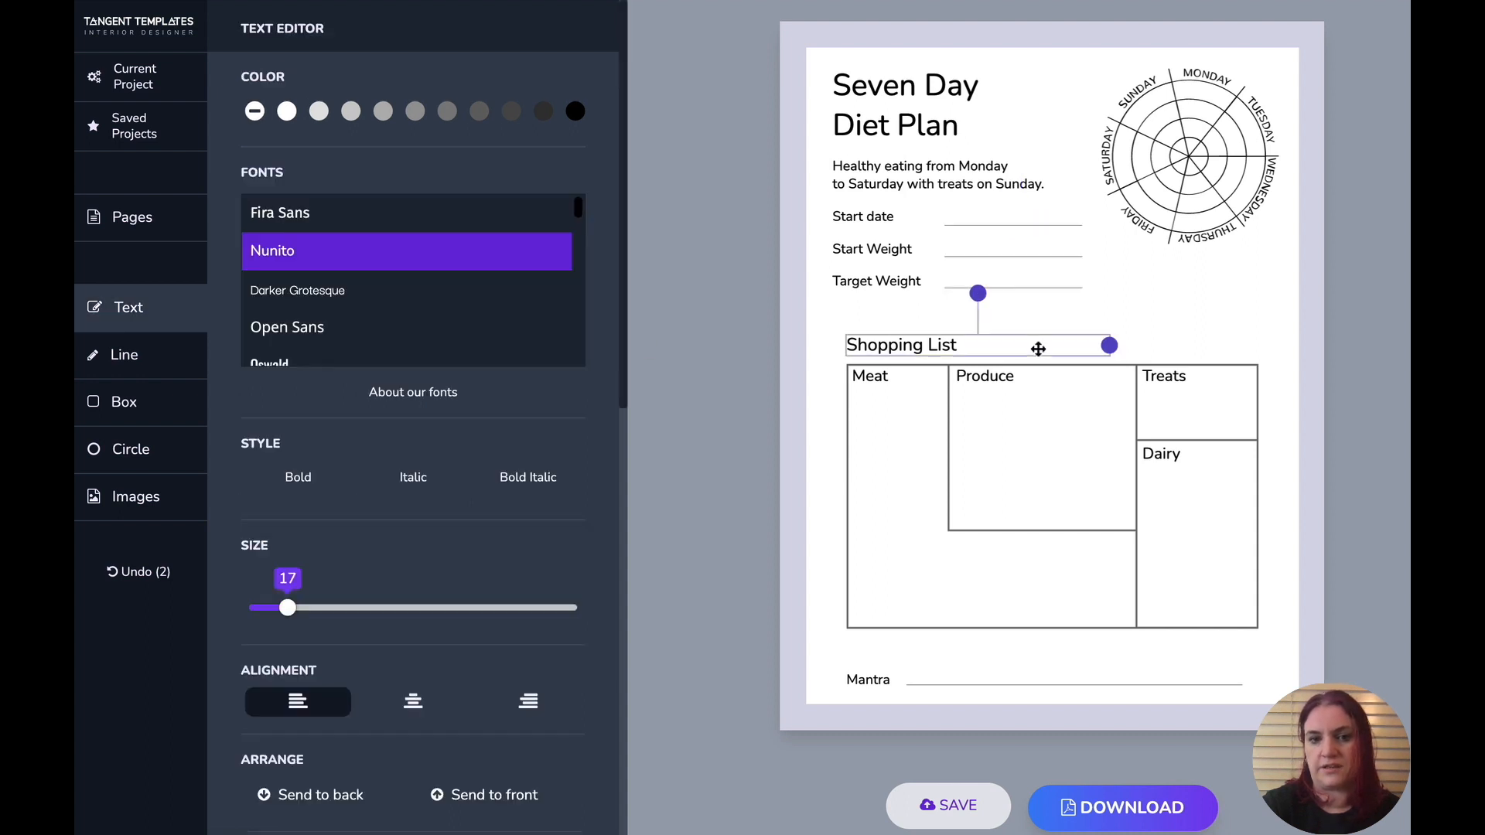
drag(1016, 288, 1034, 244)
click(1075, 323)
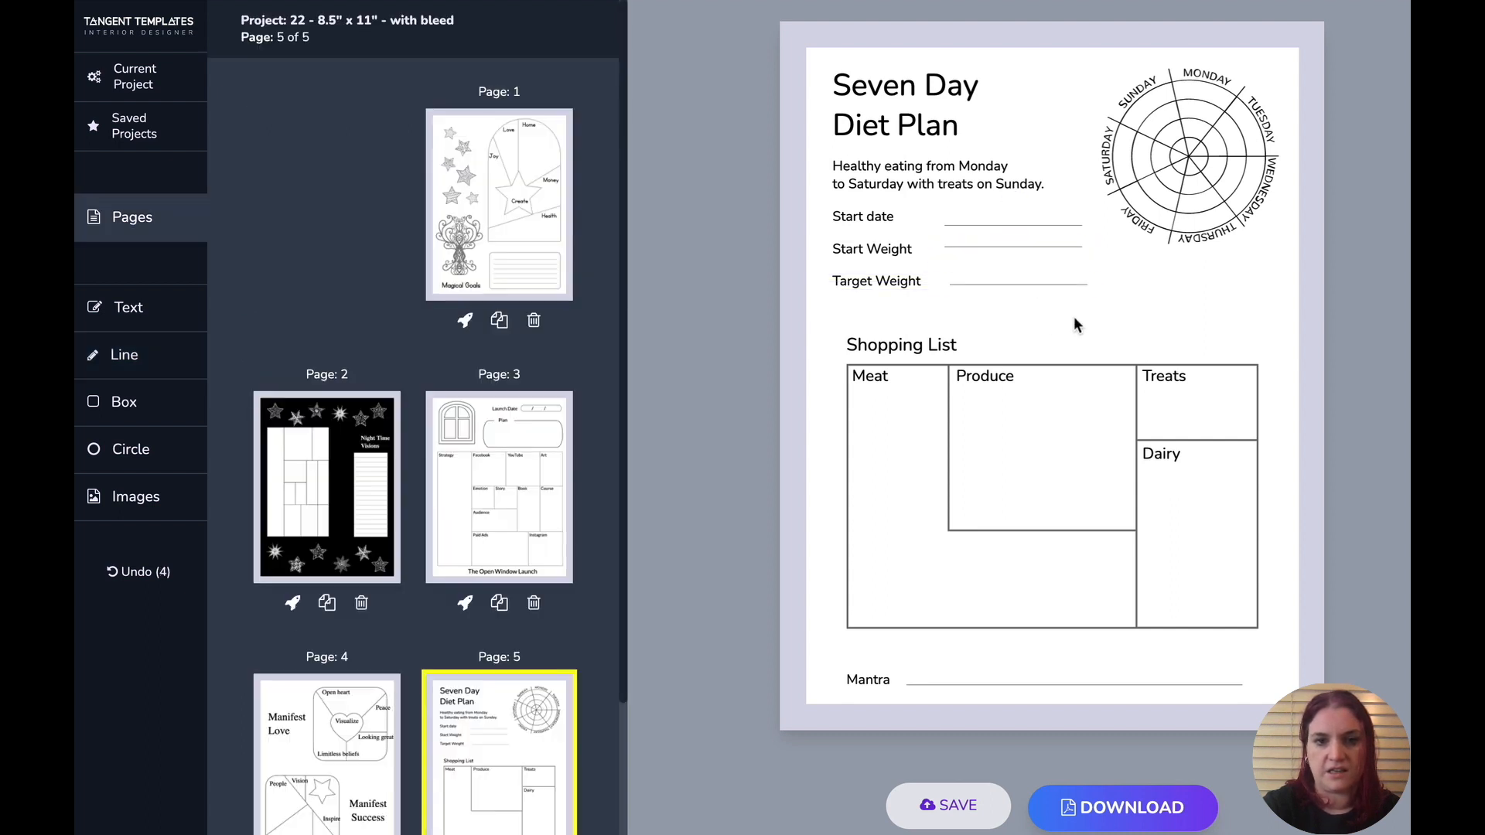
drag(1091, 323, 1053, 213)
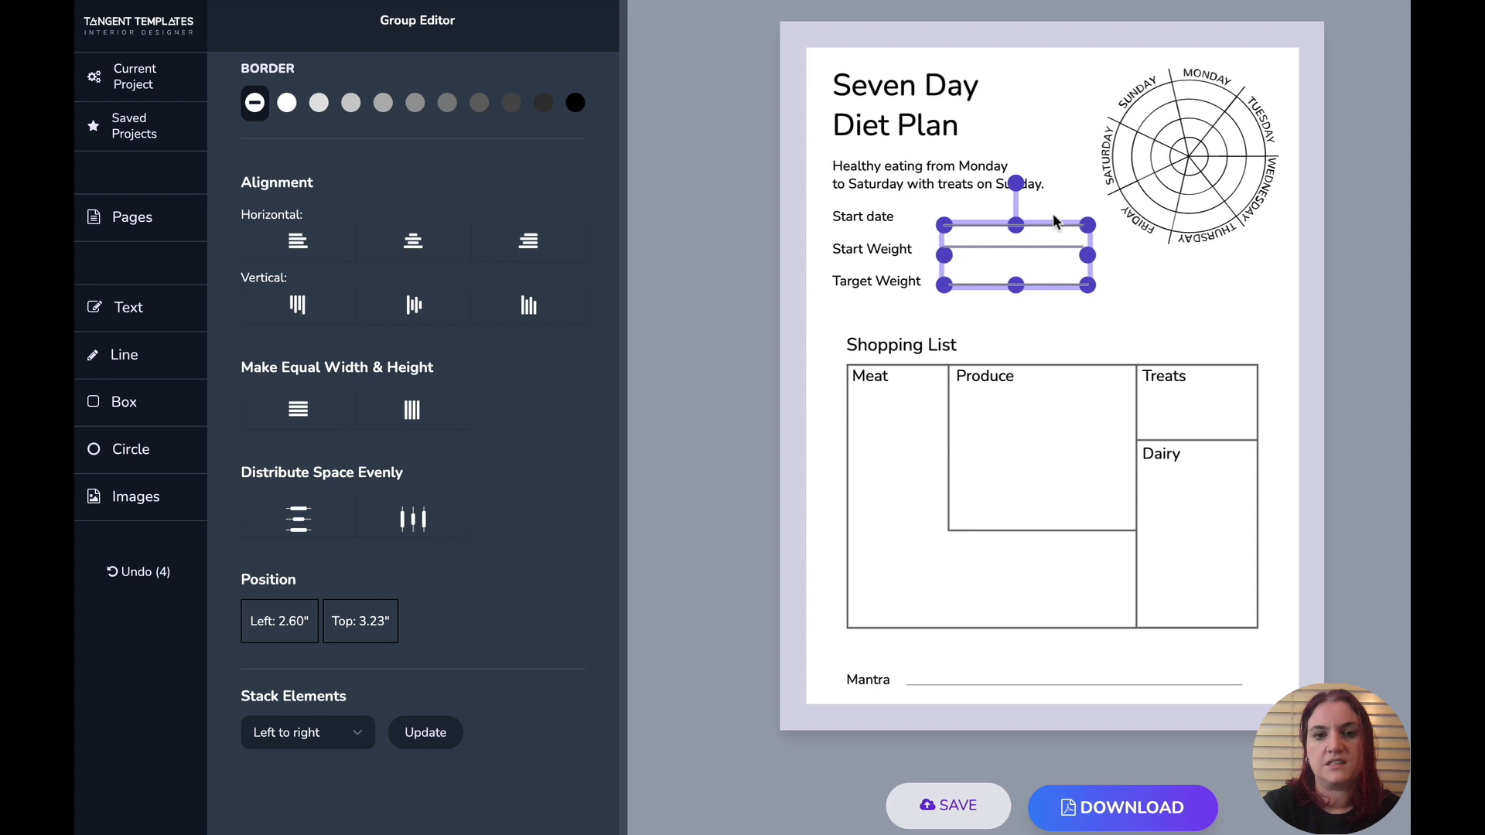
click(327, 249)
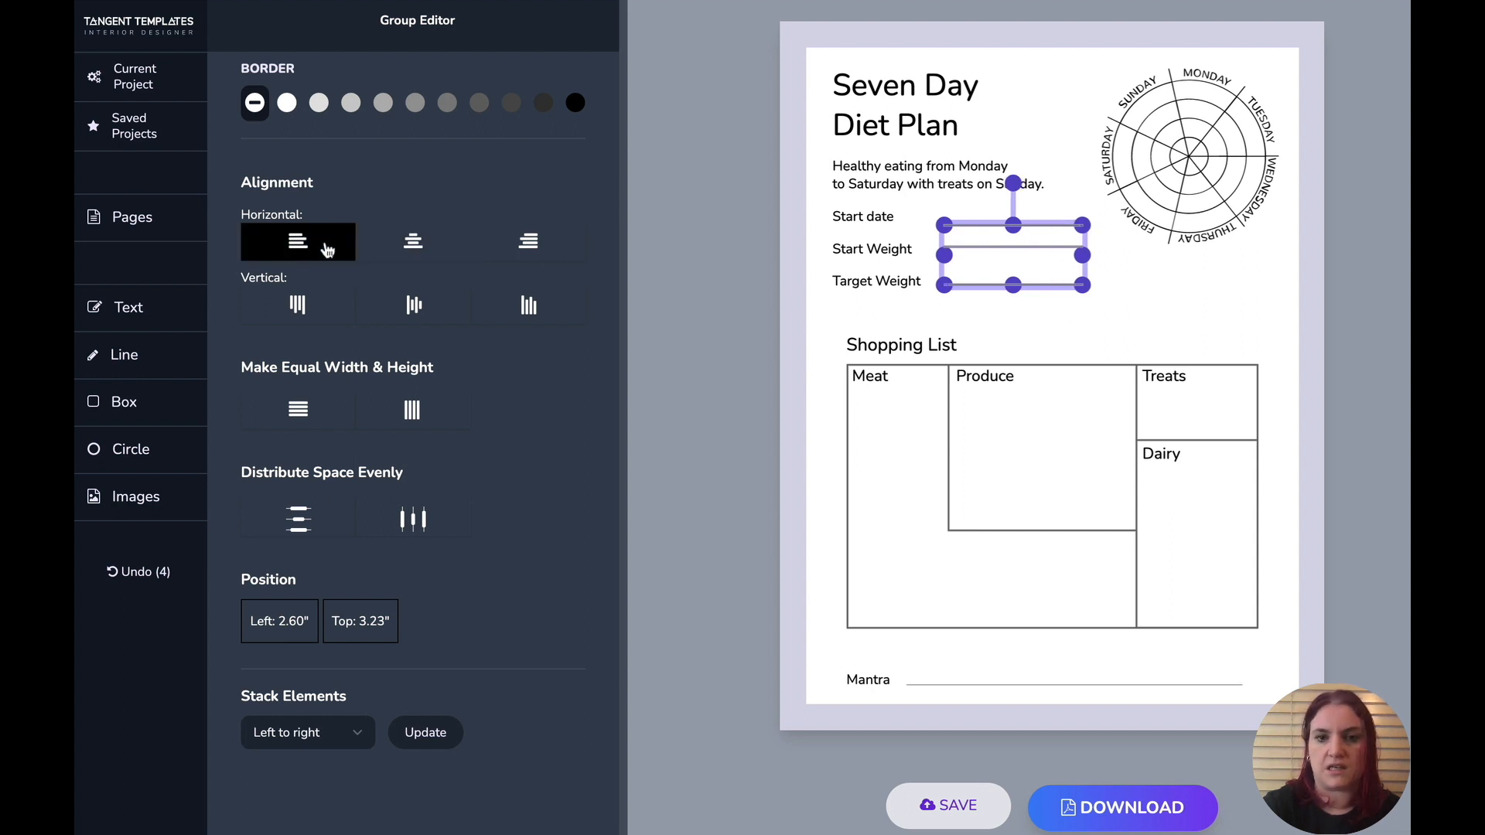
click(313, 516)
click(1135, 347)
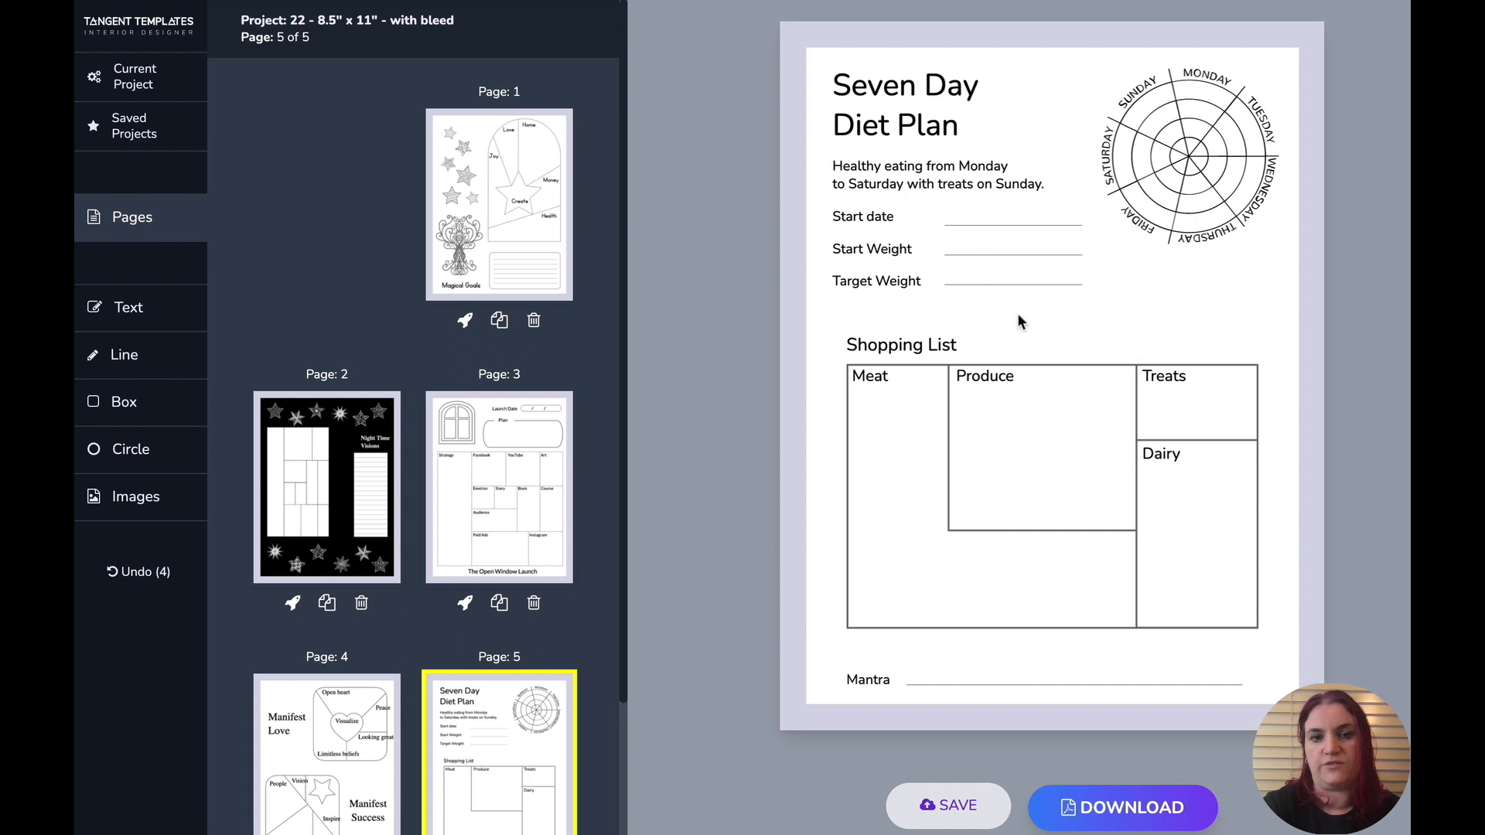